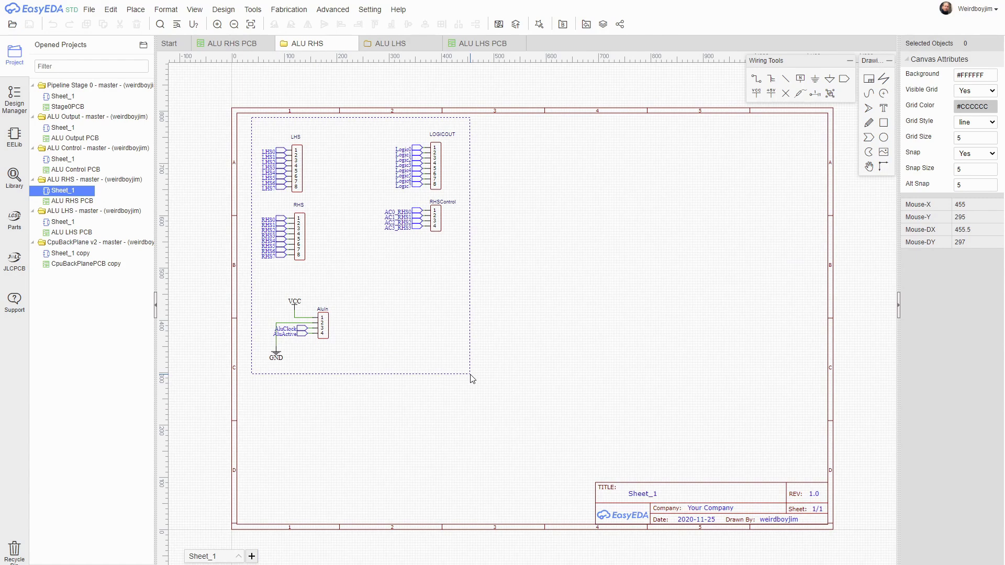
- Set the ALU RHS sheet's title to "ALU-RHS Bitwise Logic" and clear its company name
left_click(623, 492)
left_click(635, 494)
triple_click(976, 76)
type("ALU-RHS Bitwise Logic")
key("Return")
left_click(721, 510)
triple_click(989, 77)
key("BackSpace")
- Move the AluIn label on the ALU RHS PCB so that it lines up above its header
left_click(232, 43)
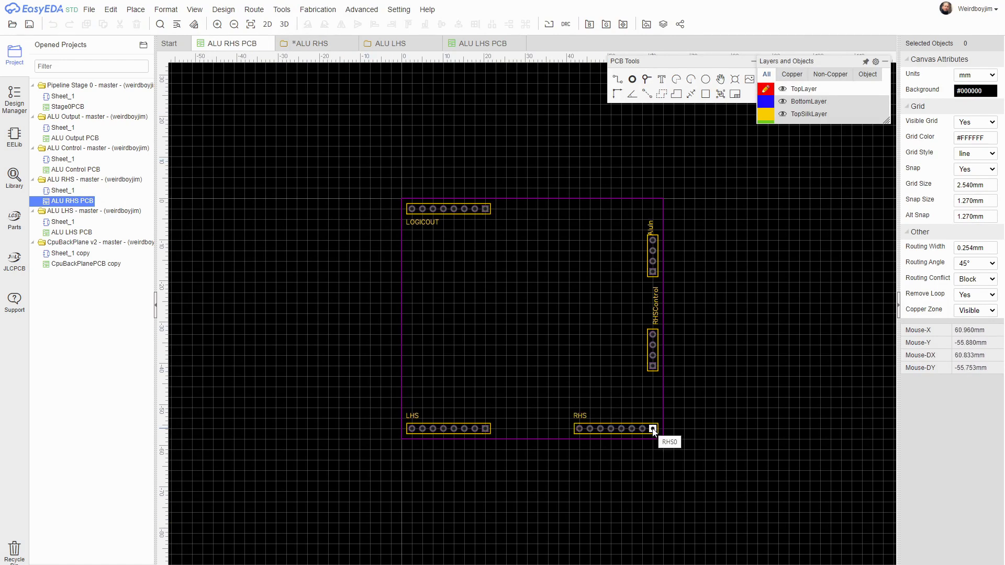
left_click(650, 226)
left_click_drag(652, 218, 652, 222)
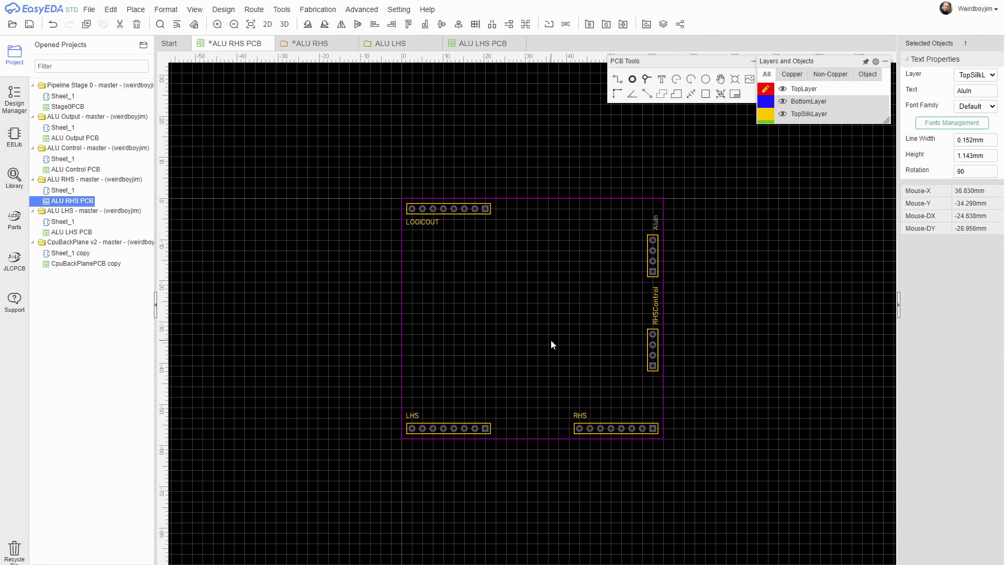
- Copy the 74HCT574 circuit from the ALU LHS schematic into the ALU RHS schematic, below the AluIn connector
left_click(390, 44)
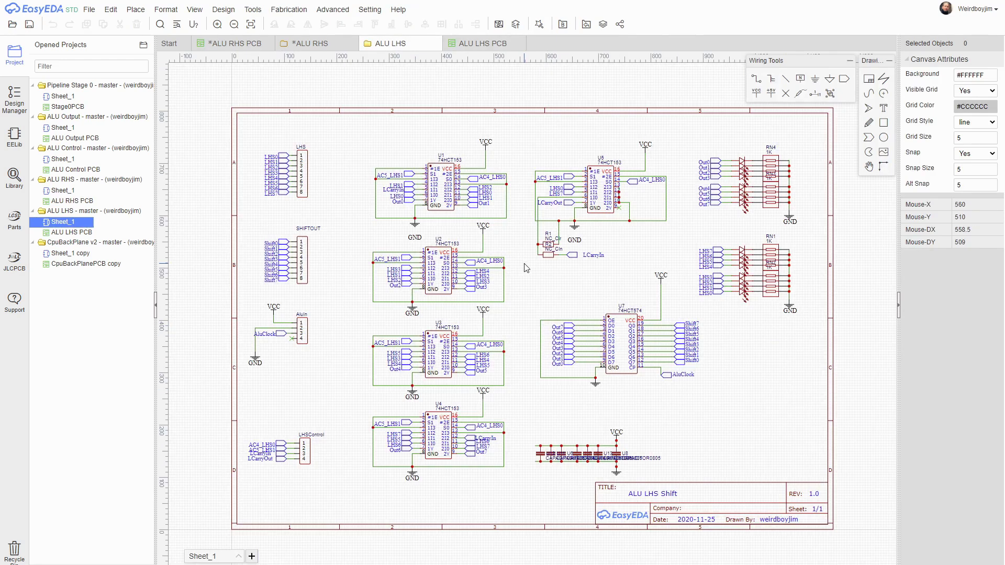
left_click_drag(700, 409, 704, 392)
key("ctrl+c")
left_click(314, 44)
key("ctrl+v")
left_click(313, 431)
- Duplicate the LOGICOUT connector's eight Logic net ports, rotated 180°, beside the pasted 74HCT574
left_click_drag(392, 140, 422, 193)
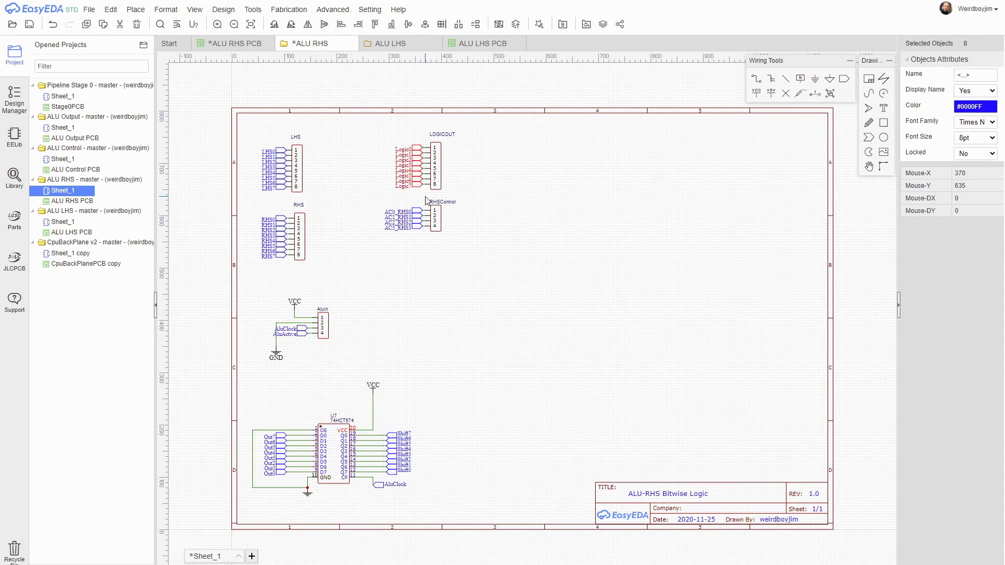
key("ctrl+c")
key("ctrl+v")
key("space")
key("space")
left_click(448, 438)
- Delete the Shift ports on the 74HCT574 outputs and attach the duplicated Logic ports in their place
left_click_drag(429, 481, 392, 412)
key("Delete")
left_click_drag(504, 495, 441, 417)
left_click_drag(455, 430, 395, 435)
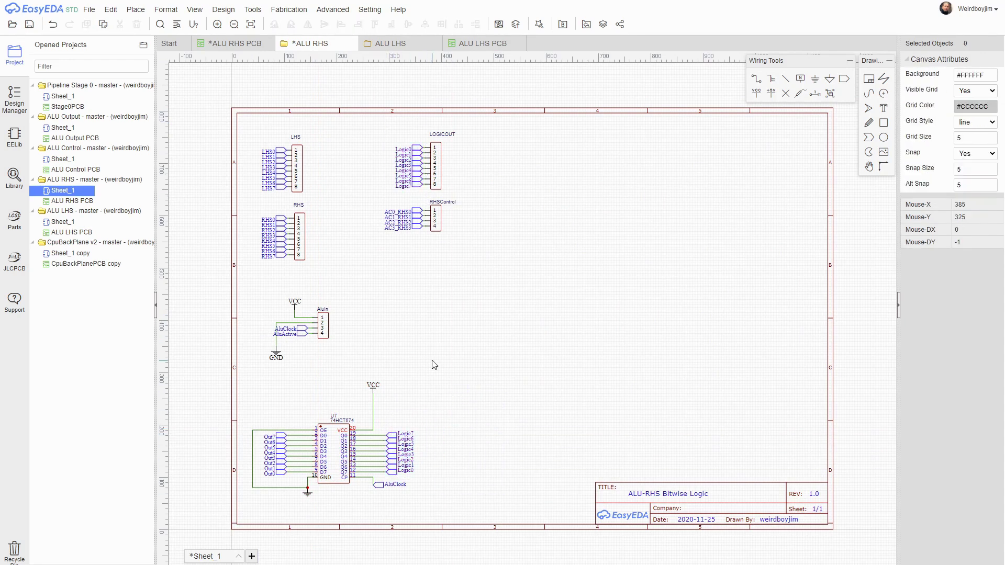
- Copy both LED and resistor-network banks from the ALU LHS schematic to the ALU RHS sheet, above the title block
left_click(394, 44)
left_click_drag(803, 323, 691, 126)
key("ctrl+c")
left_click(317, 44)
key("ctrl+v")
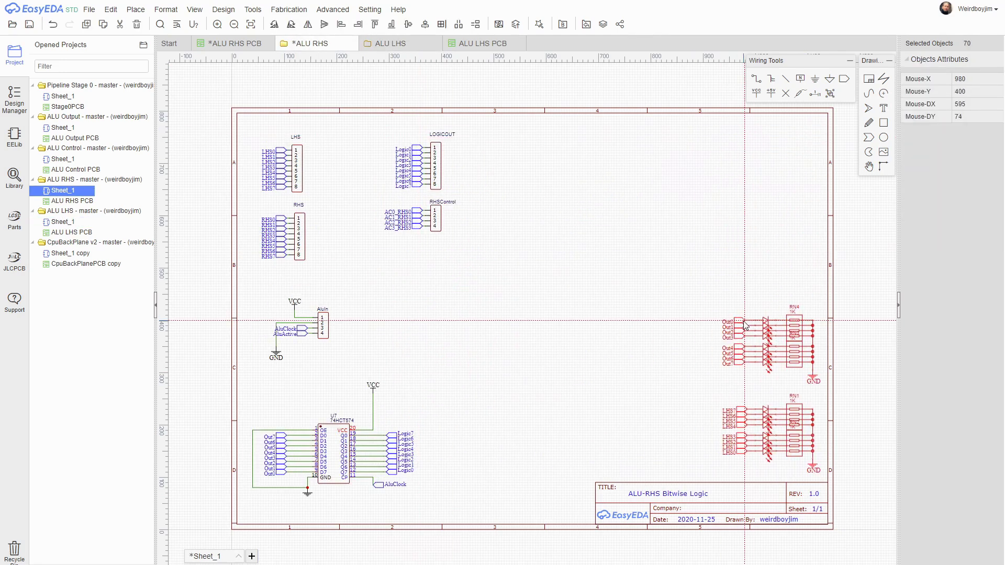
left_click(731, 322)
- Duplicate the RHS0–RHS7 net ports near the lower LED bank and pull the LHS ports away from that bank
left_click(654, 244)
left_click_drag(256, 211, 288, 264)
key("ctrl+v")
left_click(558, 359)
scroll(705, 387, "up", 1)
left_click_drag(646, 314, 380, 329)
left_click_drag(197, 108, 334, 265)
left_click_drag(293, 215, 539, 277)
- Rotate the duplicated RHS3–RHS0 ports 180° and attach them to the lower four inputs of the lower LED bank
left_click_drag(613, 332, 442, 287)
key("space")
key("space")
left_click_drag(625, 338, 507, 279)
left_click_drag(542, 286, 542, 306)
left_click(549, 313)
key("space")
key("space")
left_click_drag(497, 341, 628, 372)
- Rotate the RHS7–RHS4 ports 180°, attach them to the remaining lower-bank LED inputs, and select the detached LHS ports
left_click(539, 244)
key("space")
key("space")
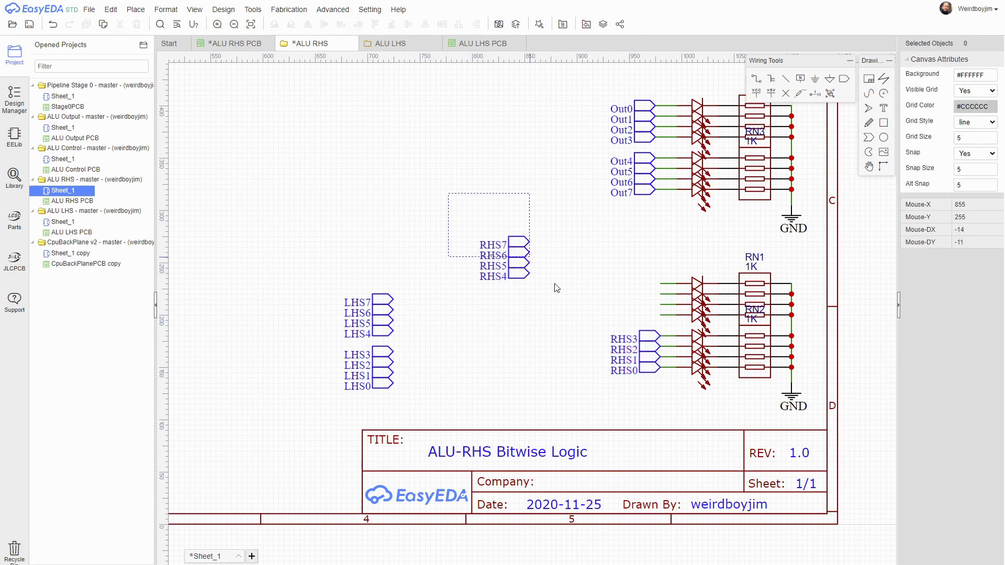
left_click_drag(550, 230, 479, 285)
left_click_drag(512, 276, 643, 318)
left_click_drag(331, 281, 423, 405)
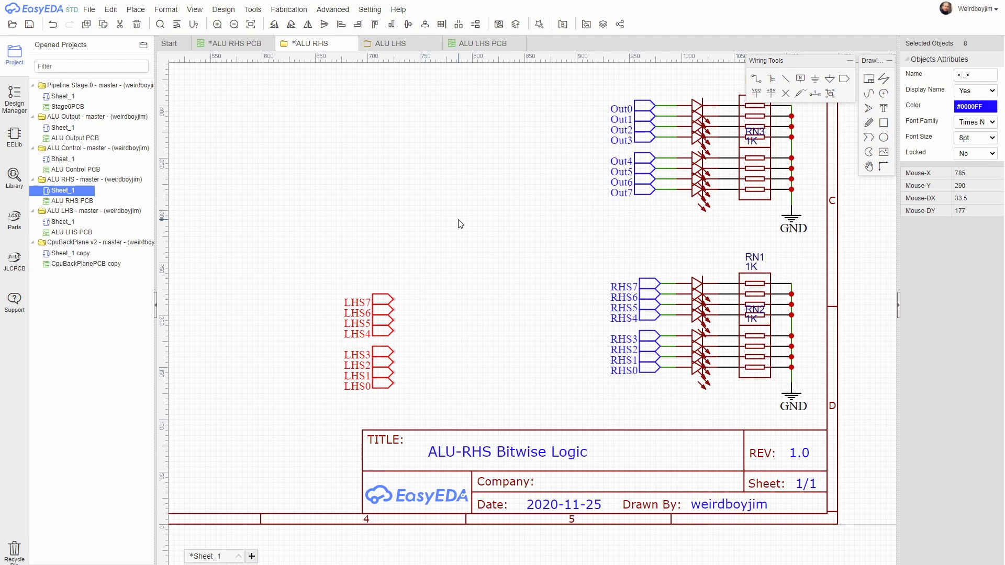
scroll(460, 224, "down", 5)
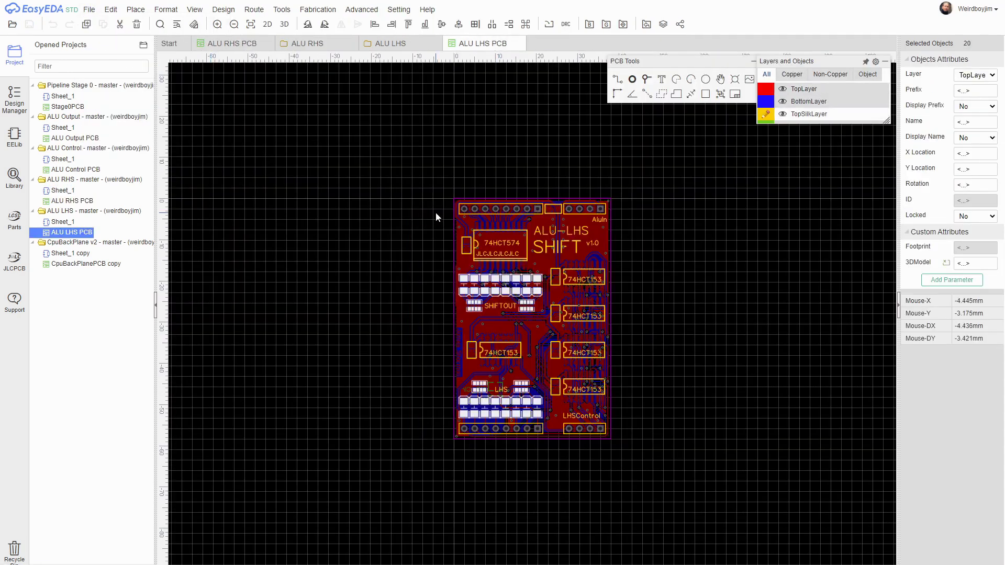
- Copy the 74HCT574, LED and resistor layout with its tracks from the ALU LHS PCB and paste it beside the ALU RHS board outline
scroll(435, 212, "up", 3)
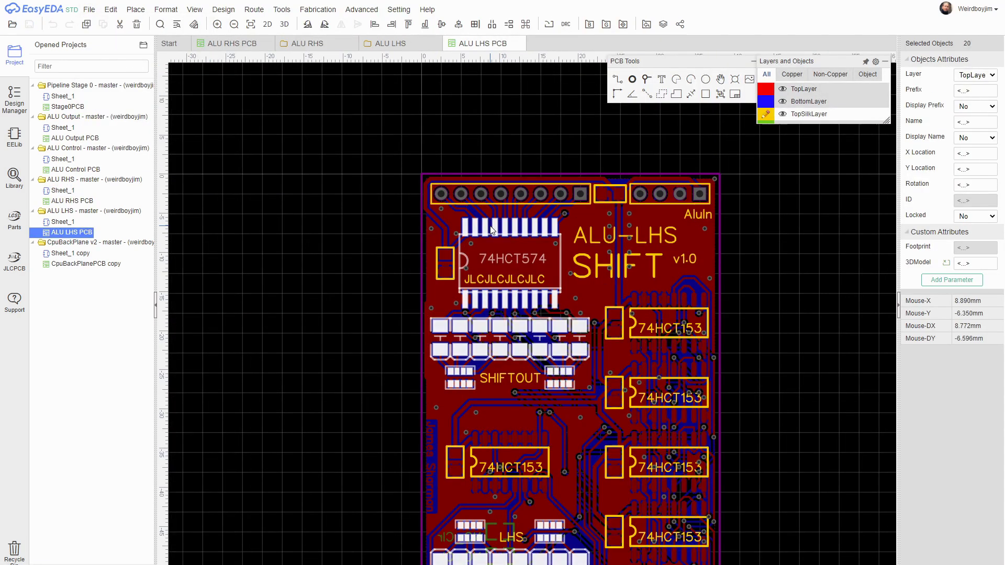
left_click_drag(396, 204, 599, 398)
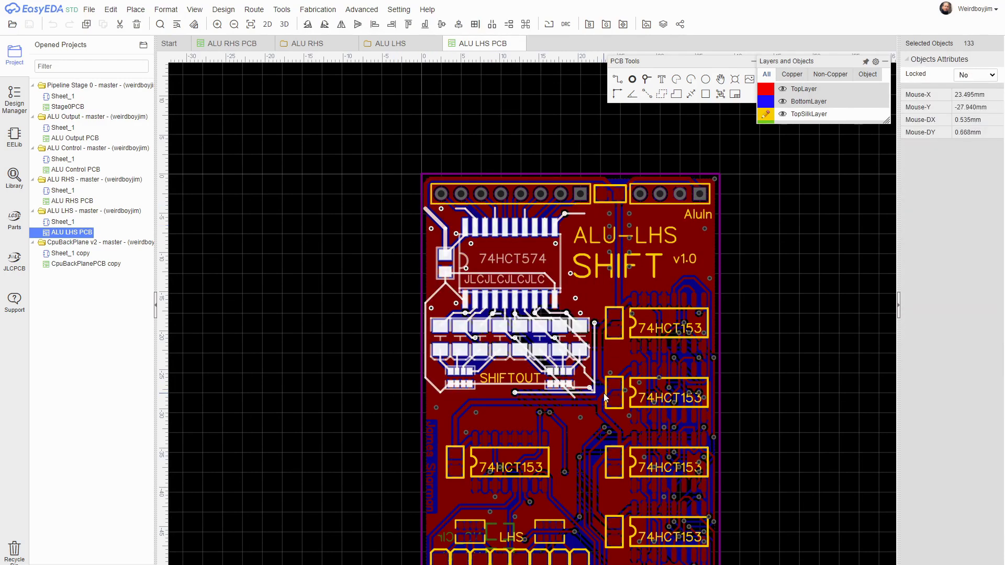
key("ctrl+c")
left_click(234, 44)
key("ctrl+v")
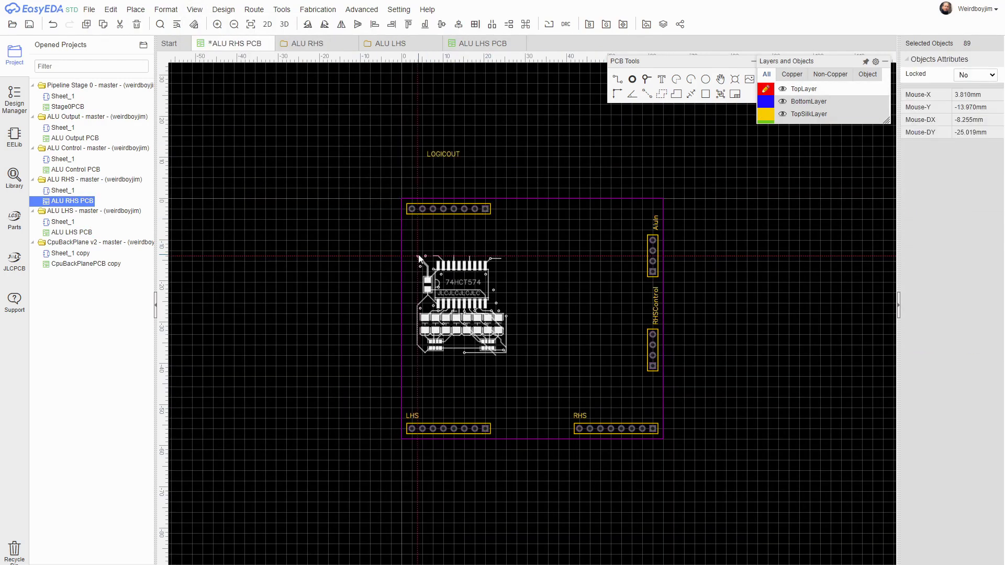
left_click(242, 233)
right_click(760, 263)
left_click(754, 256)
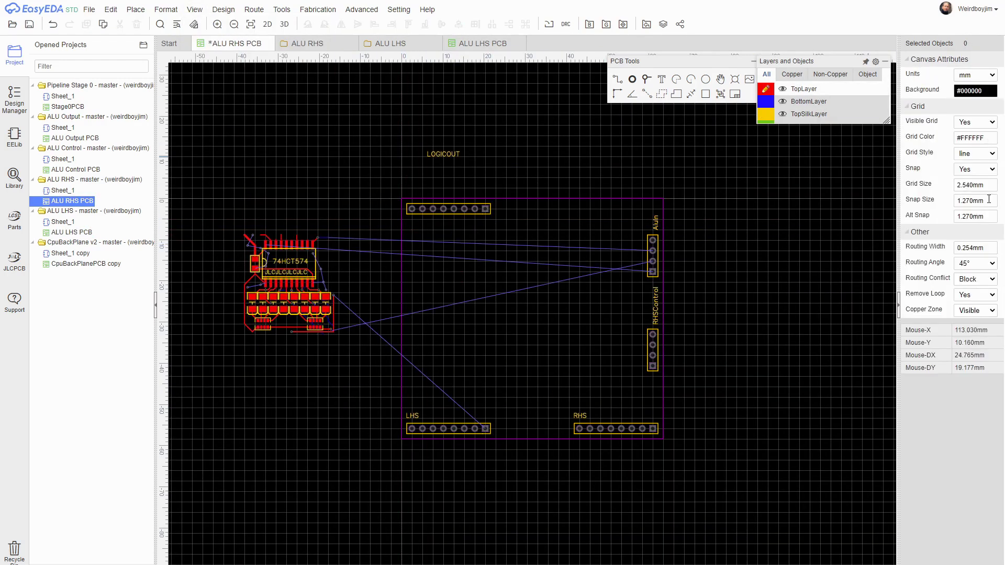
- Delete the unneeded track segments, vias and capacitor around the pasted 74HCT574 layout
scroll(193, 328, "up", 5)
right_click_drag(758, 241, 587, 377)
left_click_drag(588, 377, 485, 205)
key("Delete")
left_click_drag(234, 71, 524, 145)
key("Delete")
left_click_drag(196, 131, 280, 169)
key("Delete")
left_click_drag(195, 288, 285, 332)
key("Delete")
- Move the 74HCT574 and LED layout onto the board beneath the LOGICOUT header and save the PCB
scroll(301, 355, "down", 3)
left_click_drag(250, 232, 427, 419)
left_click_drag(404, 398, 697, 354)
left_click(740, 259)
scroll(637, 233, "up", 3)
scroll(732, 379, "down", 3)
right_click_drag(730, 326, 503, 212)
left_click(29, 24)
left_click(307, 43)
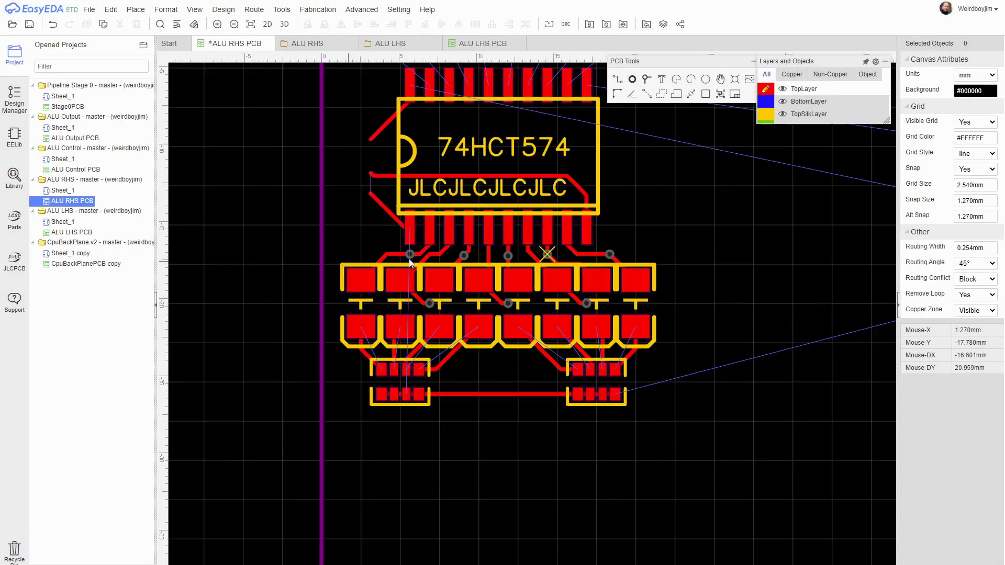
- Delete the item flagged with a conflict just below the 74HCT574's OUT1 pad
left_click(618, 247)
key("Delete")
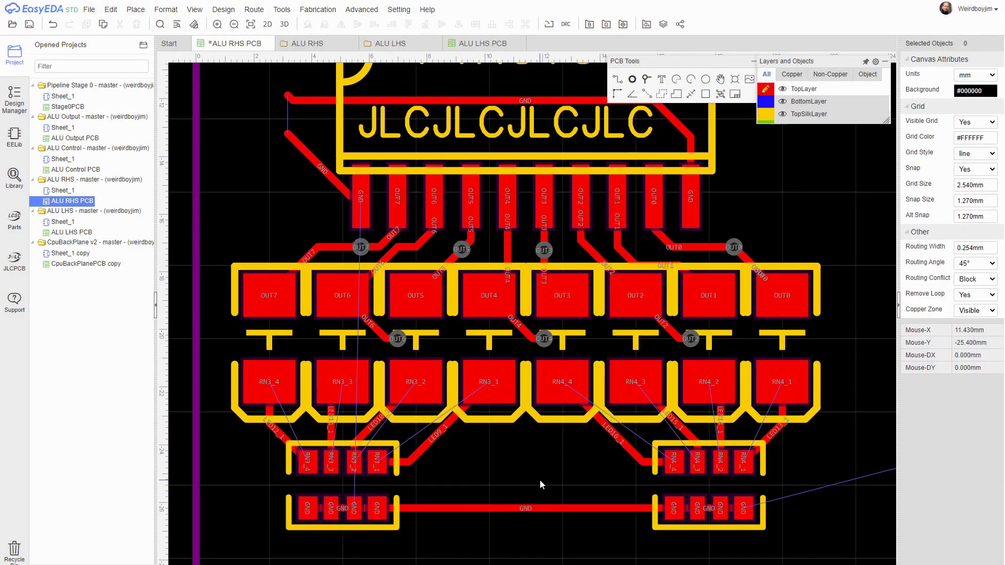
right_click_drag(801, 454, 719, 372)
right_click_drag(449, 418, 528, 428)
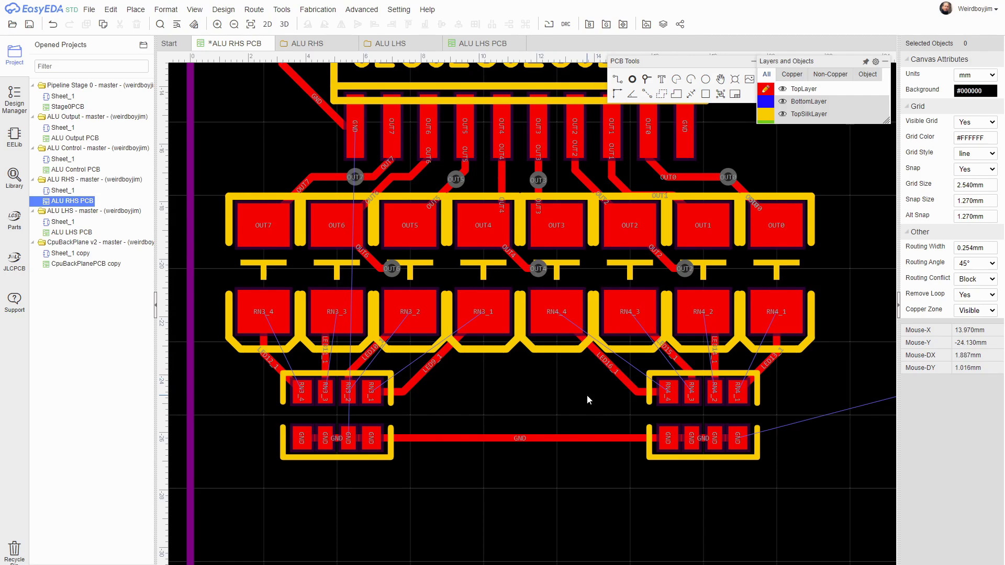
- Delete the four tracks linking the LEDs to the RN4 resistor network
left_click(623, 378)
key("Delete")
left_click(683, 362)
key("Delete")
left_click(717, 364)
key("Delete")
left_click(767, 362)
key("Delete")
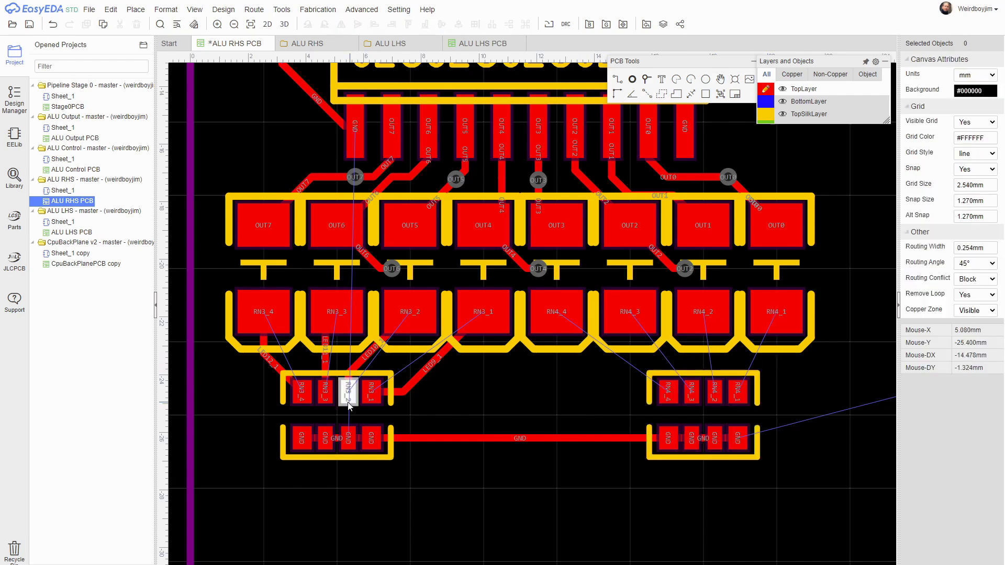
- Delete the four tracks linking the LEDs to the RN3 resistor network
left_click(427, 366)
key("Delete")
left_click(373, 349)
key("Delete")
left_click(325, 361)
key("Delete")
left_click(268, 361)
key("Delete")
- Copy the LED and resistor-network layout above the LHS header on the ALU LHS PCB and paste it into the ALU RHS PCB
scroll(471, 411, "down", 2)
scroll(439, 219, "up", 2)
scroll(465, 314, "down", 4)
scroll(696, 356, "up", 2)
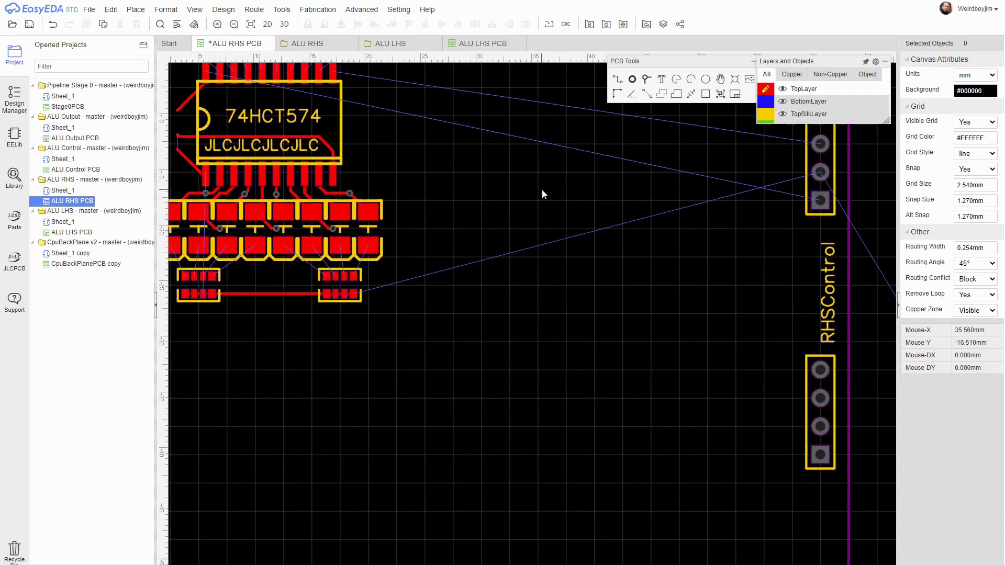
scroll(550, 220, "down", 3)
left_click(390, 42)
left_click(482, 43)
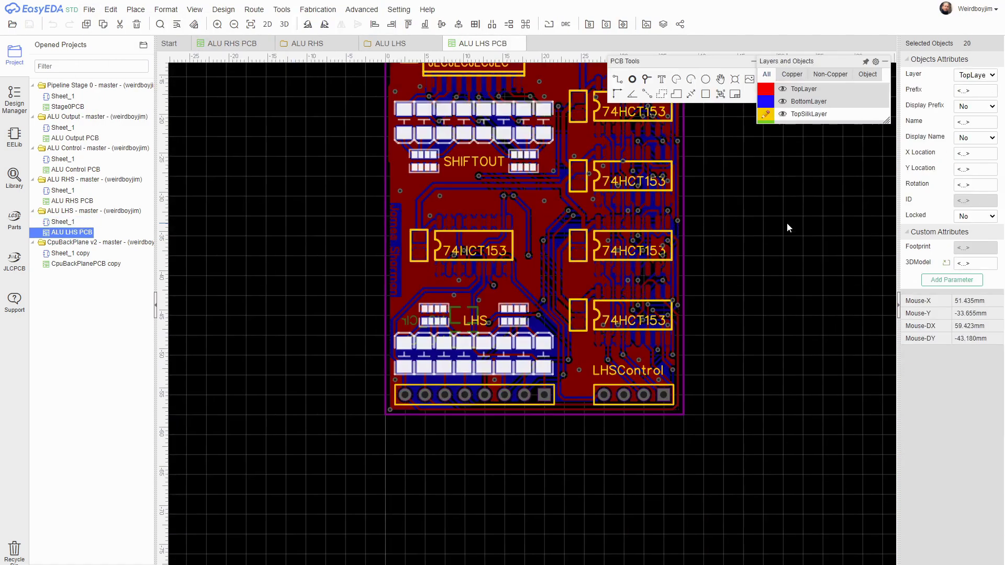
left_click_drag(641, 342, 403, 232)
key("ctrl+c")
left_click(226, 44)
key("ctrl+v")
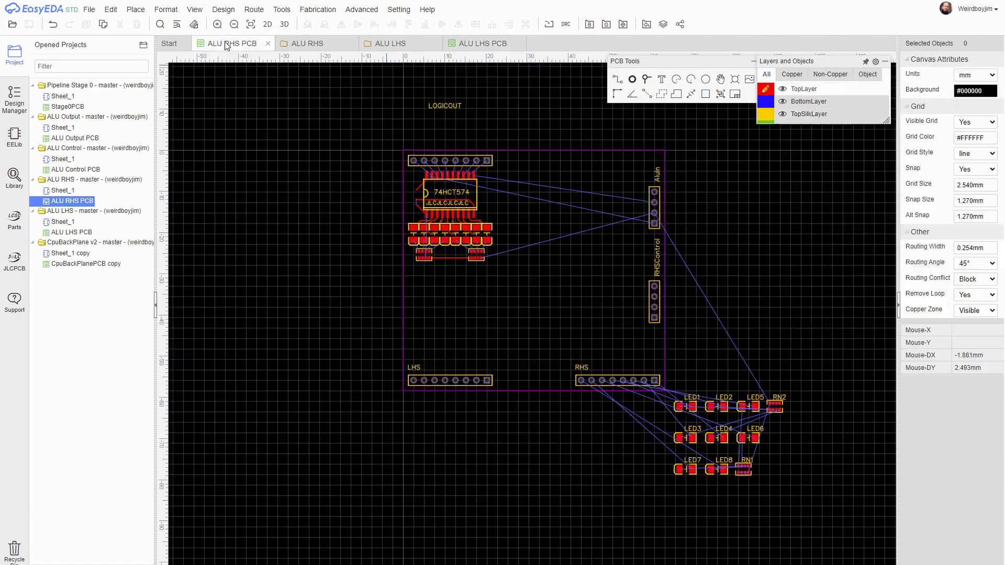
left_click(738, 388)
- Move the RHS and LHS labels out of the way and position the pasted LED layout above the RHS header
left_click_drag(583, 368, 562, 441)
left_click_drag(412, 369, 360, 427)
scroll(394, 406, "up", 3)
scroll(826, 328, "down", 2)
left_click_drag(617, 276, 813, 391)
left_click_drag(799, 365, 700, 461)
scroll(712, 466, "up", 2)
- Delete three unneeded track segments from the LED layout above the RHS header
left_click(526, 264)
left_click(485, 305)
key("Delete")
left_click(470, 318)
key("Delete")
left_click(661, 304)
key("Delete")
scroll(502, 345, "up", 2)
left_click(476, 387)
scroll(475, 386, "down", 2)
- Save the PCB and delete two more leftover items from the LED layout above the RHS header
left_click(29, 24)
left_click(646, 24)
left_click(591, 416)
left_click(609, 299)
key("Delete")
left_click(513, 298)
key("Delete")
scroll(206, 190, "down", 4)
scroll(513, 272, "up", 1)
scroll(432, 305, "down", 1)
left_click_drag(422, 293, 469, 239)
- Using the ALU LHS PCB as reference, place the RHS label between its resistor networks and the LHS label above its header
left_click(484, 44)
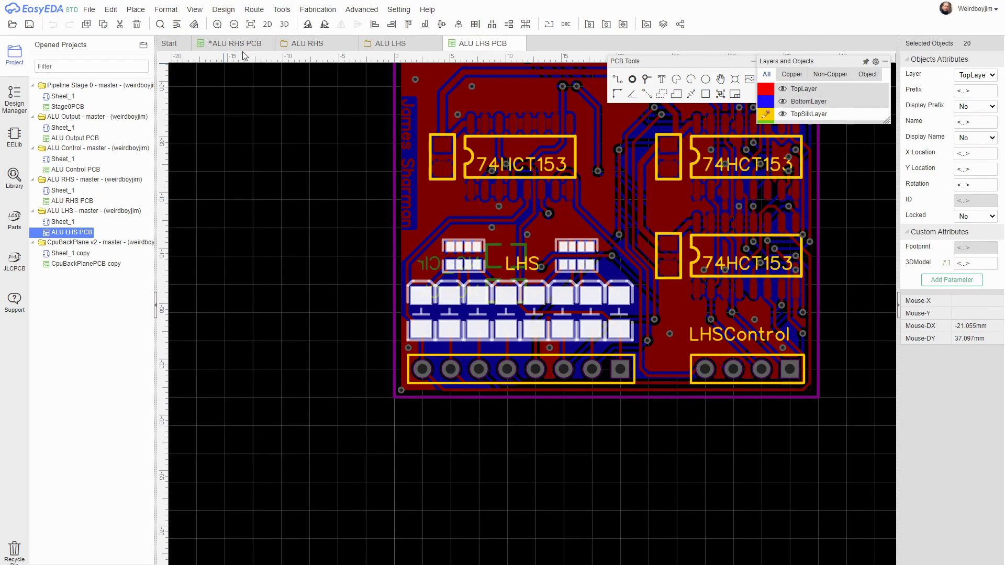
left_click(237, 44)
scroll(523, 293, "down", 3)
left_click_drag(562, 403, 617, 305)
left_click_drag(359, 388, 417, 330)
left_click(471, 446)
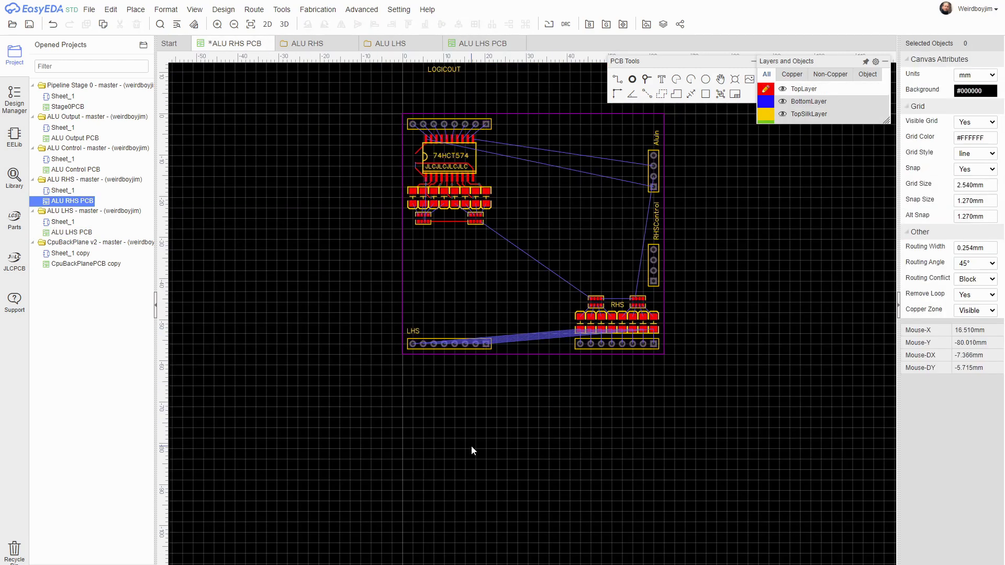
- Copy the U1 74HCT153 circuit from the ALU LHS schematic and paste it into the ALU RHS schematic
left_click(391, 46)
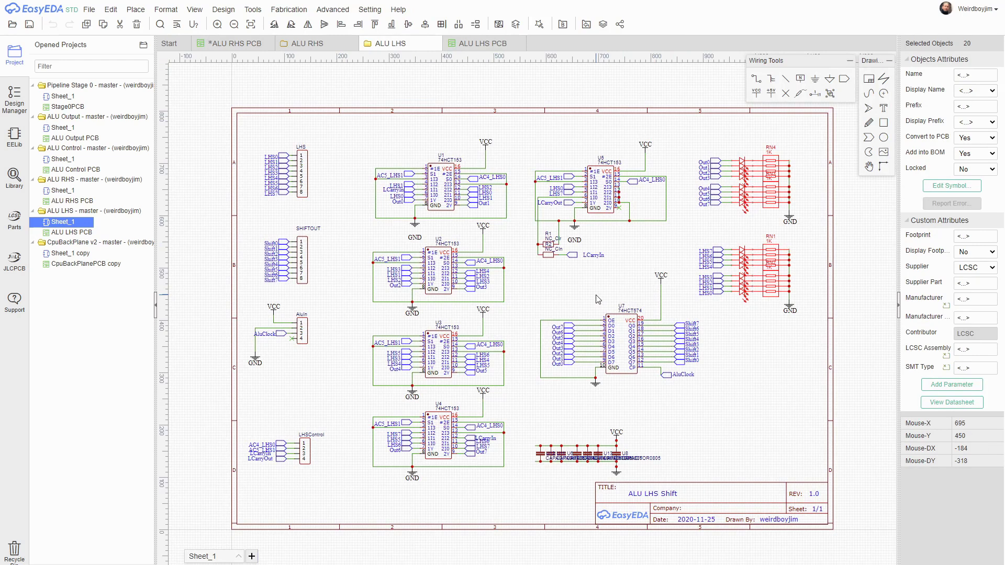
left_click_drag(342, 128, 532, 229)
key("ctrl+c")
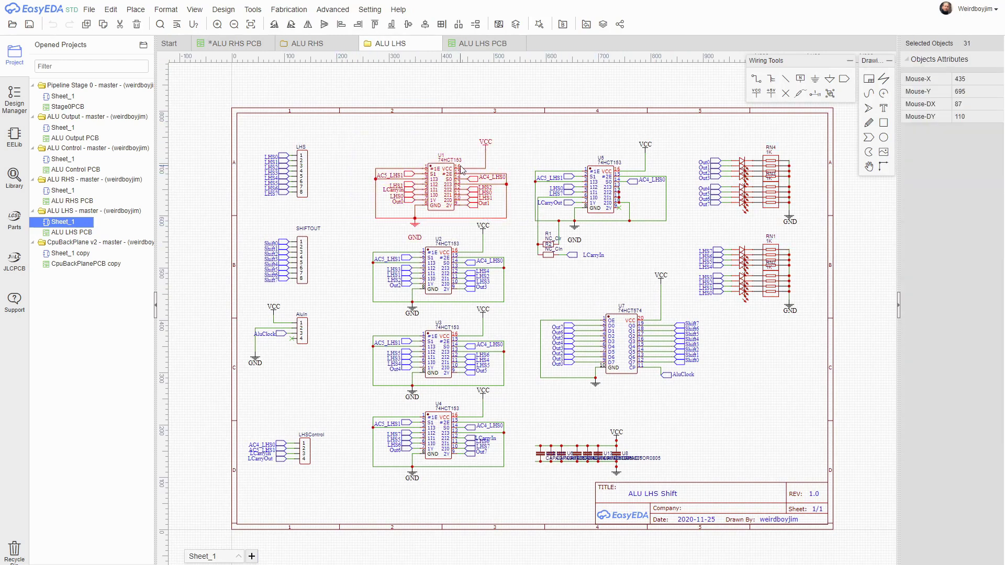
left_click(307, 43)
key("ctrl+v")
left_click(532, 305)
- Rearrange the circuits with the 74HCT153 beneath the headers and the LED groups on the sheet's right, and increase the sheet height
left_click_drag(322, 377, 455, 445)
left_click_drag(401, 419, 704, 232)
left_click_drag(330, 285, 415, 188)
left_click_drag(460, 258, 658, 384)
left_click_drag(602, 314, 446, 312)
left_click(547, 405)
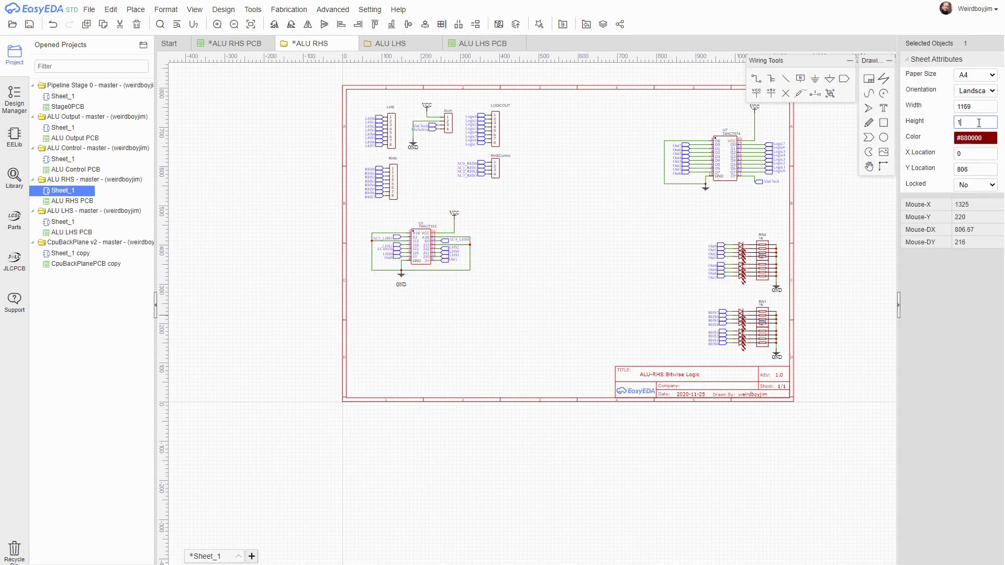
left_click(433, 336)
- Delete the Out1 net port from the 2Y pin of the pasted 74HCT153
scroll(433, 337, "up", 5)
scroll(444, 254, "down", 3)
scroll(606, 372, "up", 3)
left_click(492, 352)
key("Delete")
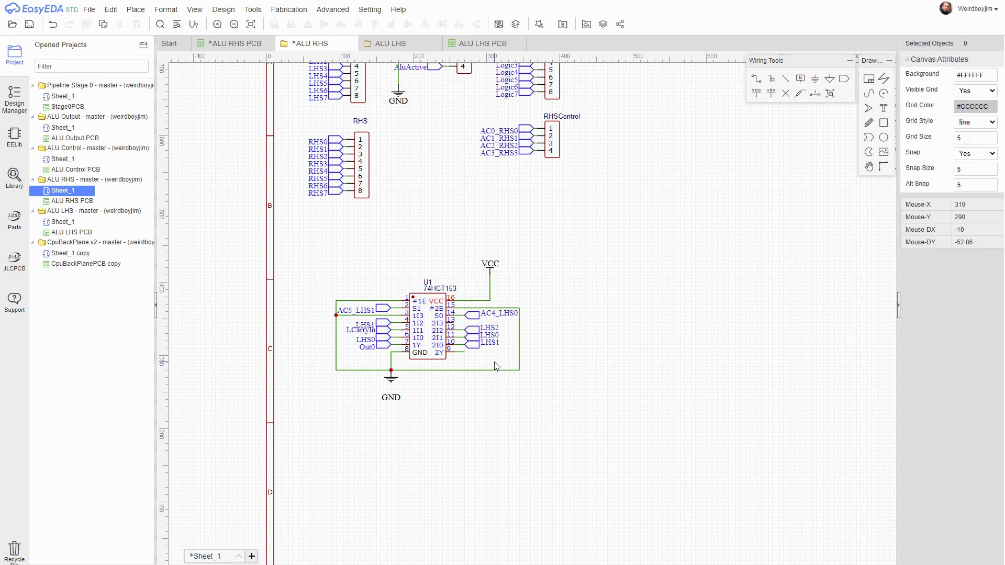
- Replace the LHS net ports beside U1's second multiplexer inputs with AC0_RHS0 to AC3_RHS3 on pins 2I0 to 2I3
left_click_drag(465, 328, 463, 324)
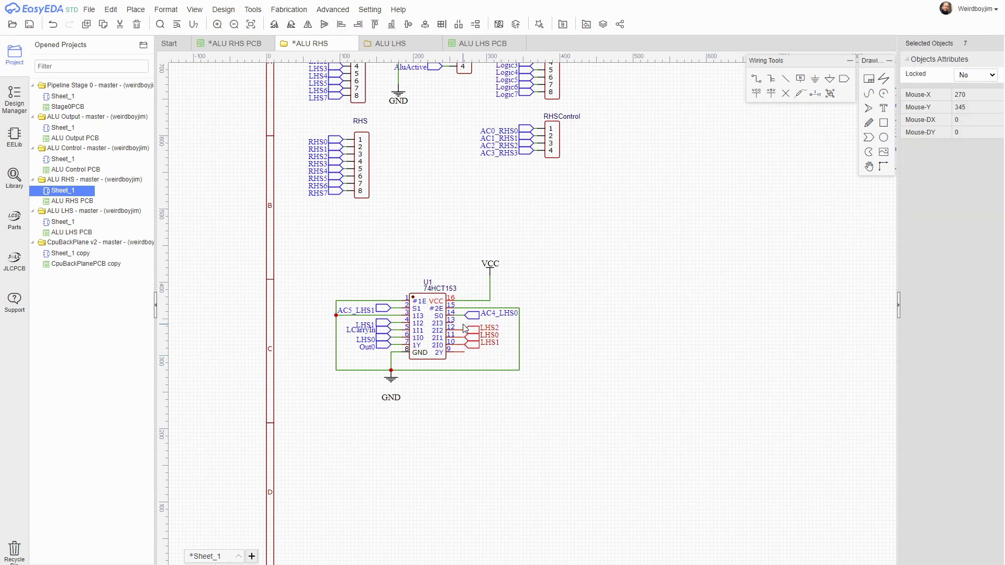
key("Delete")
key("ctrl+v")
left_click(465, 345)
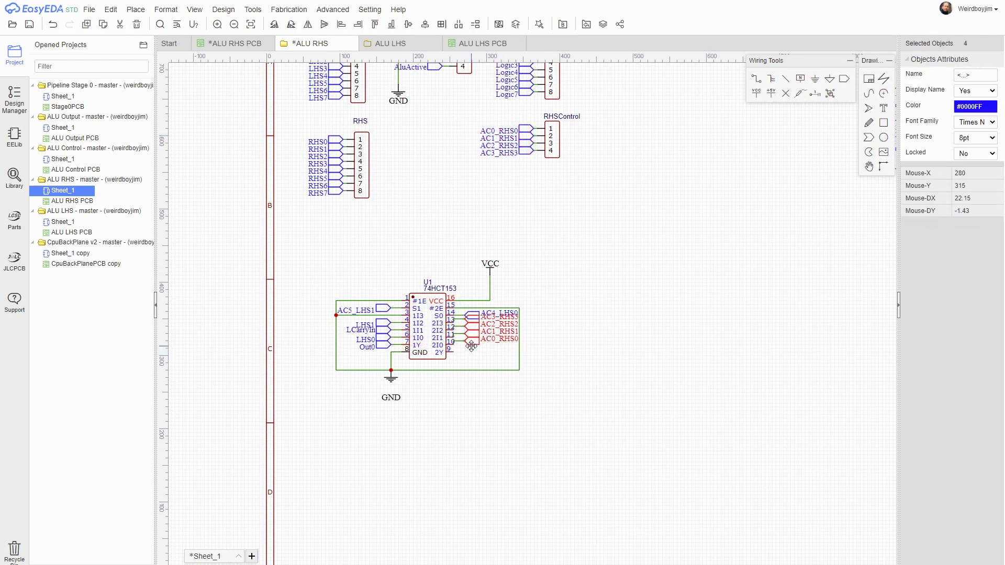
left_click(479, 357)
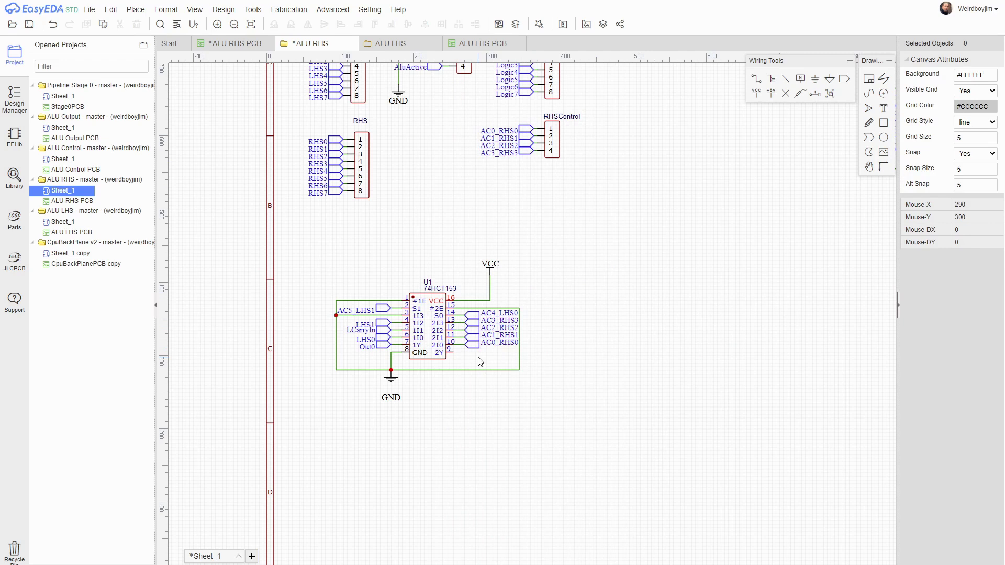
- Delete the AC4_LHS0 port from S0 and the Out0 port from 1Y, and attach a Logic0 port to 2Y
left_click(479, 314)
key("Delete")
left_click(381, 348)
key("Delete")
scroll(471, 414, "down", 2)
key("ctrl+v")
left_click(480, 419)
left_click(494, 426)
- Remove the remaining ports from U1's unused multiplexer and S1, ground 1I0 to 1I2, and mark 1Y as not connected
scroll(448, 425, "up", 6)
left_click_drag(293, 335, 390, 390)
key("Delete")
left_click(373, 314)
key("Delete")
left_click(410, 385)
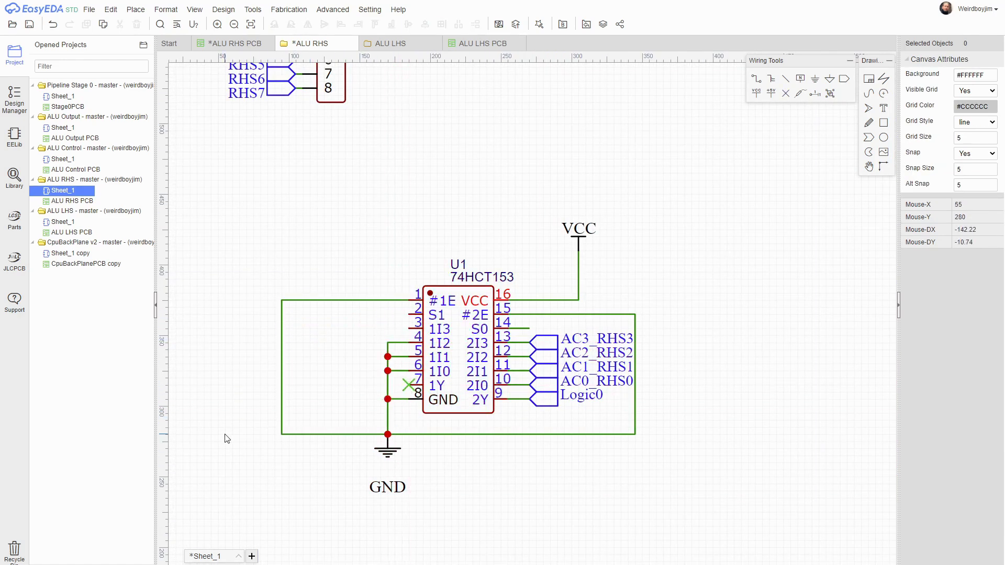
- Attach an LHS0 net port to U1's S0 pin and an RHS0 net port to its S1 pin
scroll(469, 240, "down", 3)
scroll(486, 401, "up", 2)
key("ctrl+v")
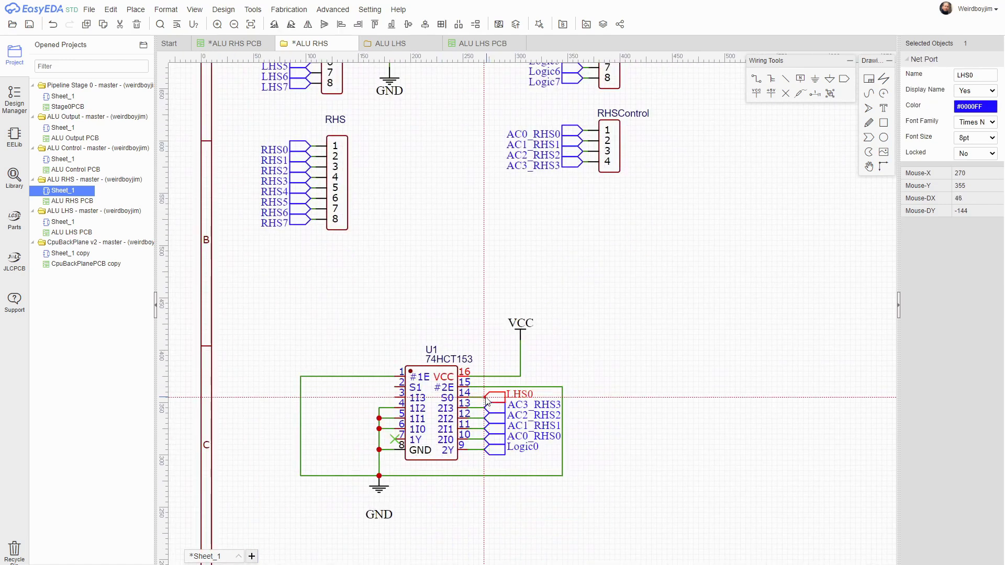
left_click(486, 401)
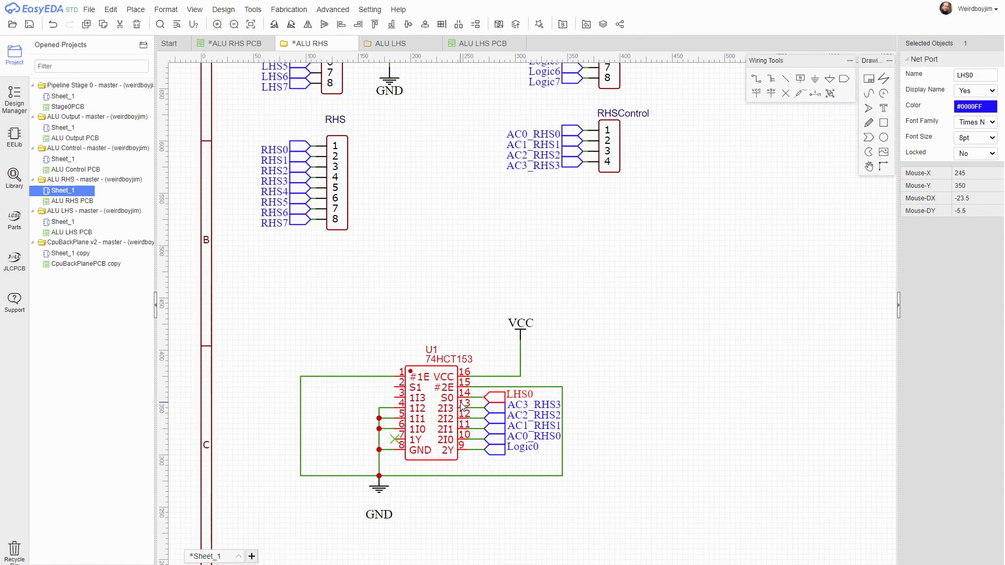
key("ctrl+v")
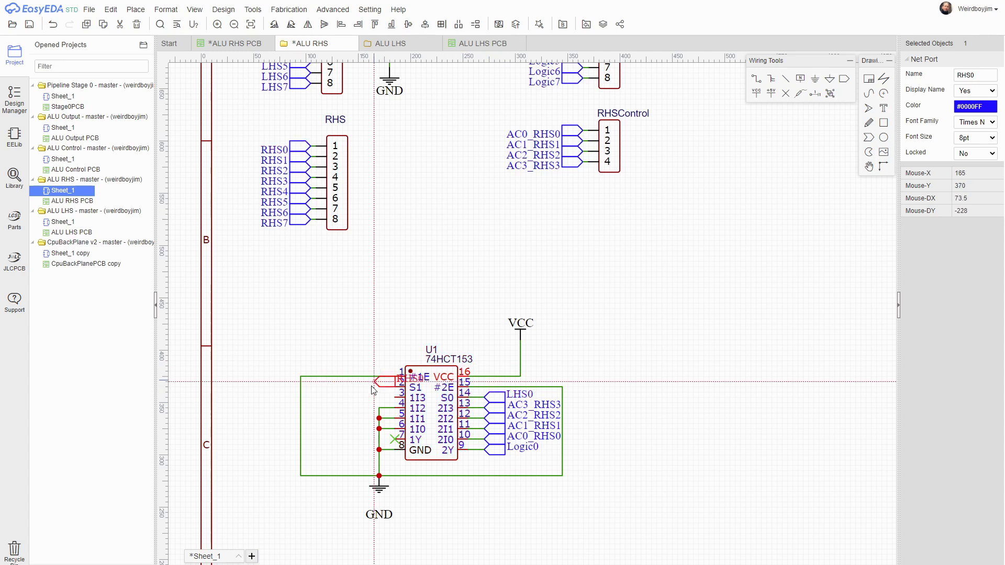
left_click(377, 389)
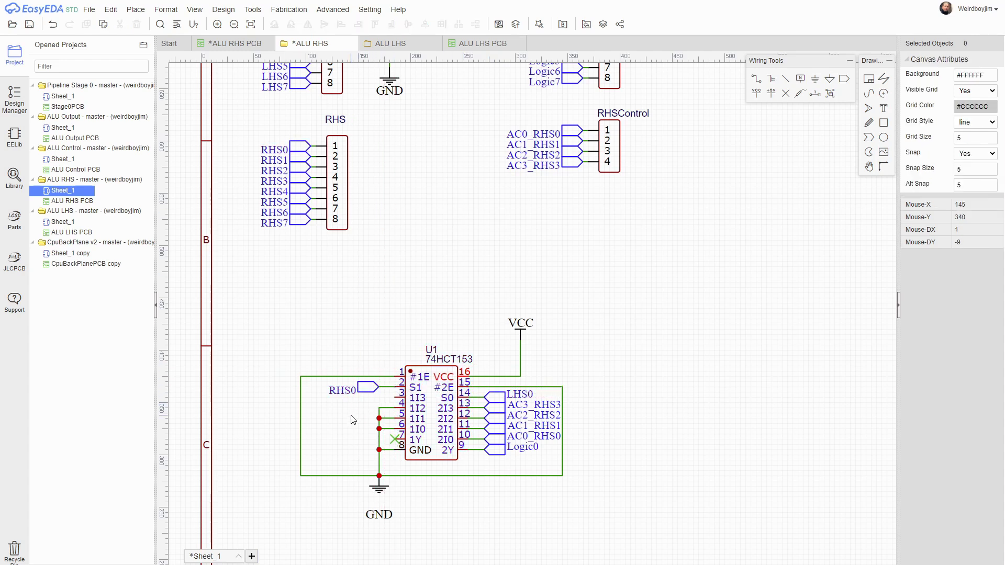
- Wire U1's 1I3 pin to the ground line shared by the other unused inputs
key("w")
left_click(379, 407)
left_click(394, 400)
right_click(395, 400)
scroll(433, 505, "up", 3)
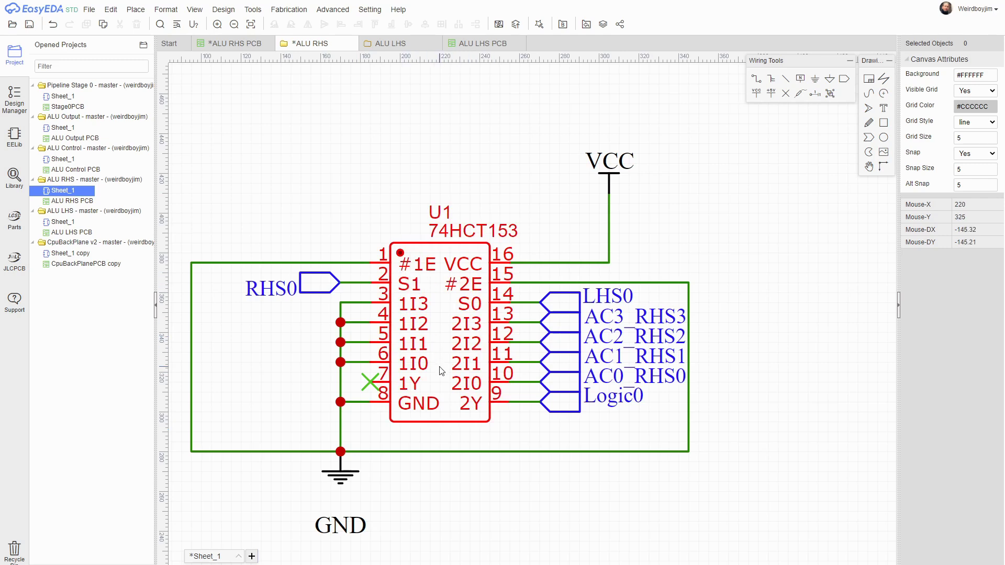
- Compact the U1 circuit by moving its outer left wire inward and bringing the VCC and GND symbols closer to the chip
left_click_drag(192, 330, 241, 331)
left_click(479, 471)
scroll(479, 472, "down", 3)
left_click_drag(547, 320, 531, 347)
left_click_drag(403, 498, 387, 463)
left_click(438, 504)
left_click(413, 479)
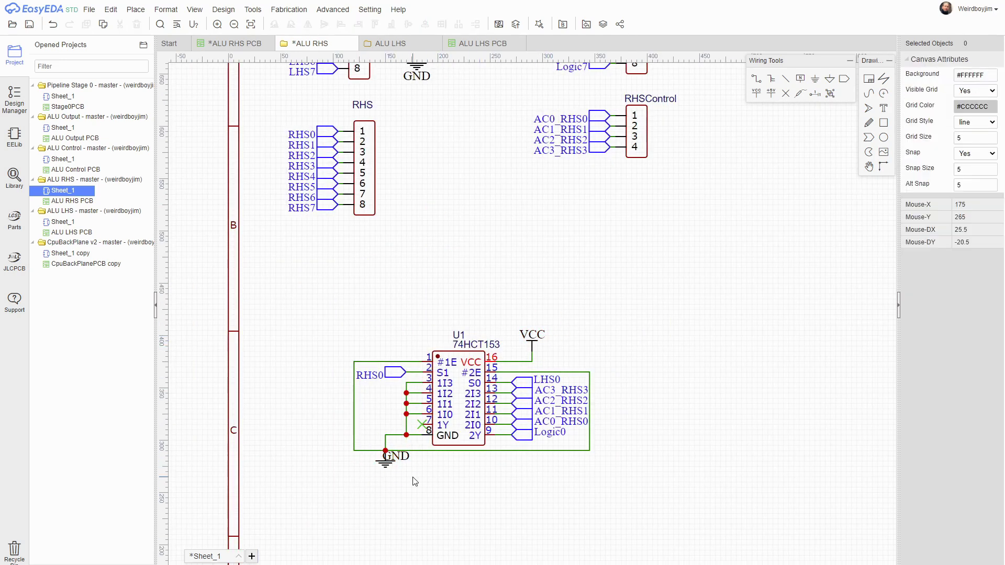
- Copy the complete U1 circuit and paste three copies in a column beneath it
scroll(414, 479, "down", 3)
right_click_drag(519, 536, 523, 285)
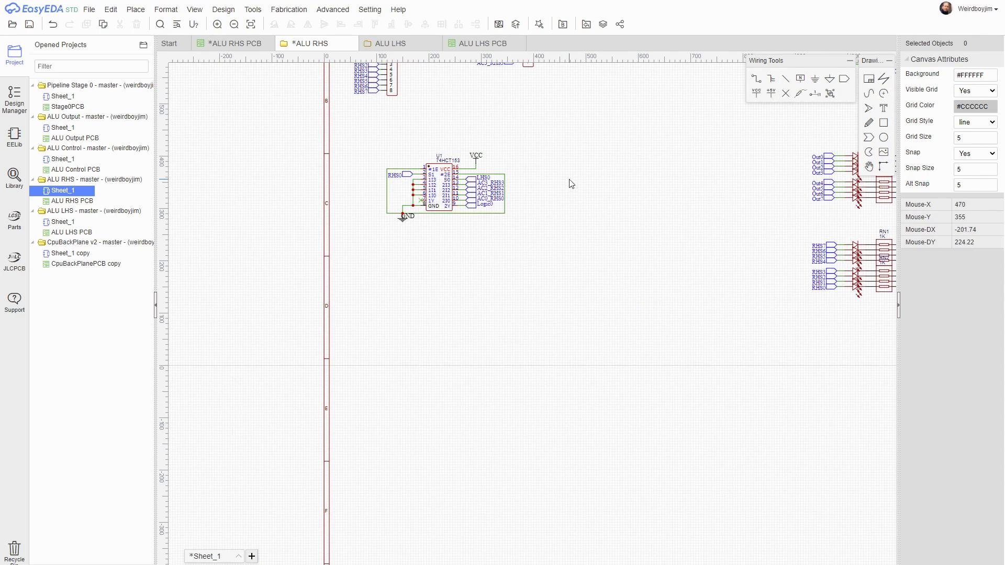
right_click_drag(571, 184, 664, 304)
left_click_drag(434, 238, 655, 341)
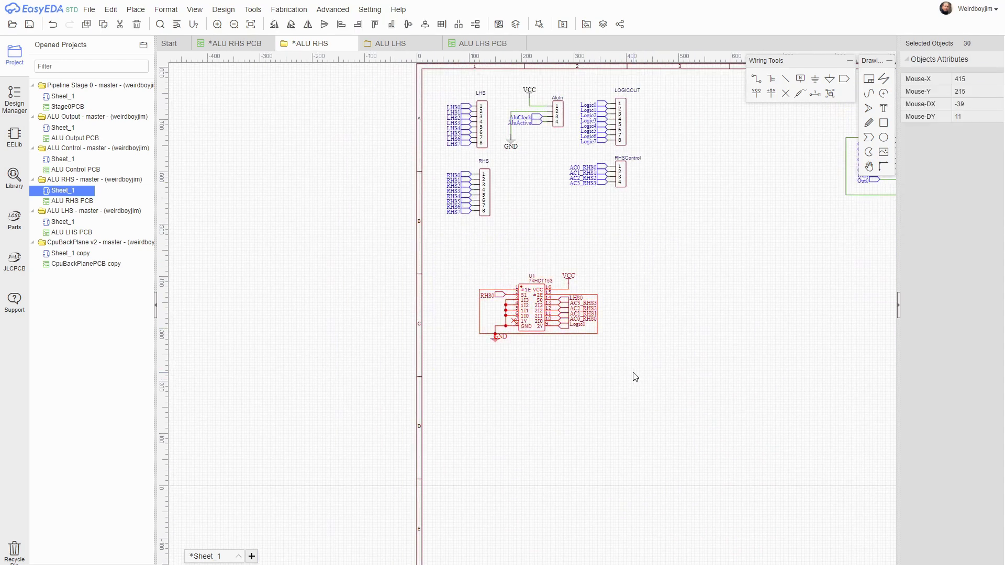
key("ctrl+c")
key("ctrl+v")
left_click(513, 368)
key("ctrl+v")
left_click(513, 449)
key("ctrl+v")
left_click(513, 527)
scroll(450, 164, "down", 3)
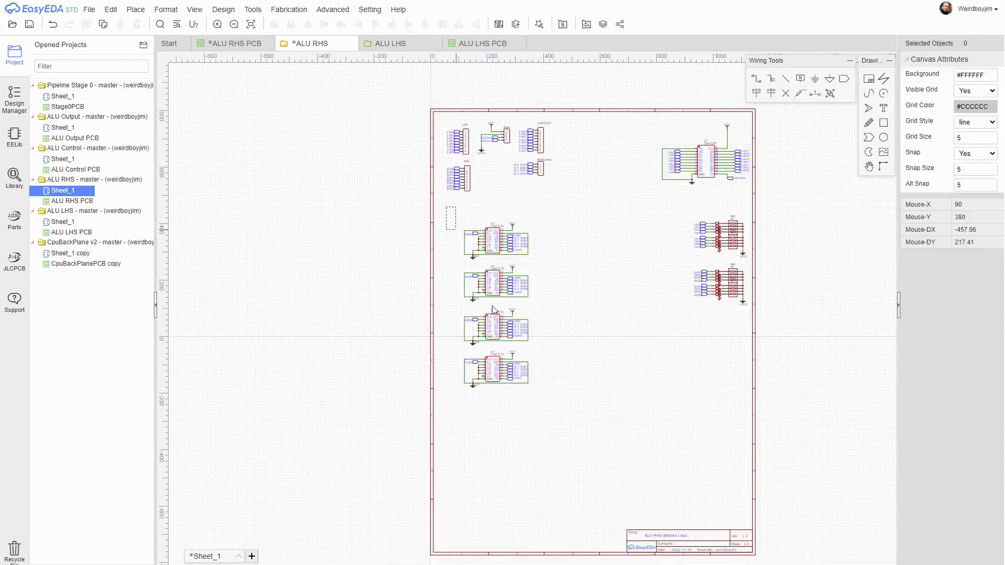
- Add a second column with copies of the four circuits, and rename U2's select ports to LHS1 and RHS1
left_click(489, 388)
double_click(966, 75)
type("LHS1")
left_click(388, 380)
double_click(966, 76)
type("RHS1")
- Rename U3's select ports to LHS2 and RHS2, and U4's to LHS3 and RHS3
scroll(538, 382, "up", 3)
left_click(515, 318)
scroll(649, 241, "up", 2)
left_click(429, 354)
double_click(968, 75)
type("LHS3")
left_click(190, 337)
double_click(969, 76)
type("RHS3")
- Rename the 2Y output ports of U3, U4 and U9 to Logic2, Logic3 and Logic4
scroll(576, 309, "down", 3)
left_click(511, 351)
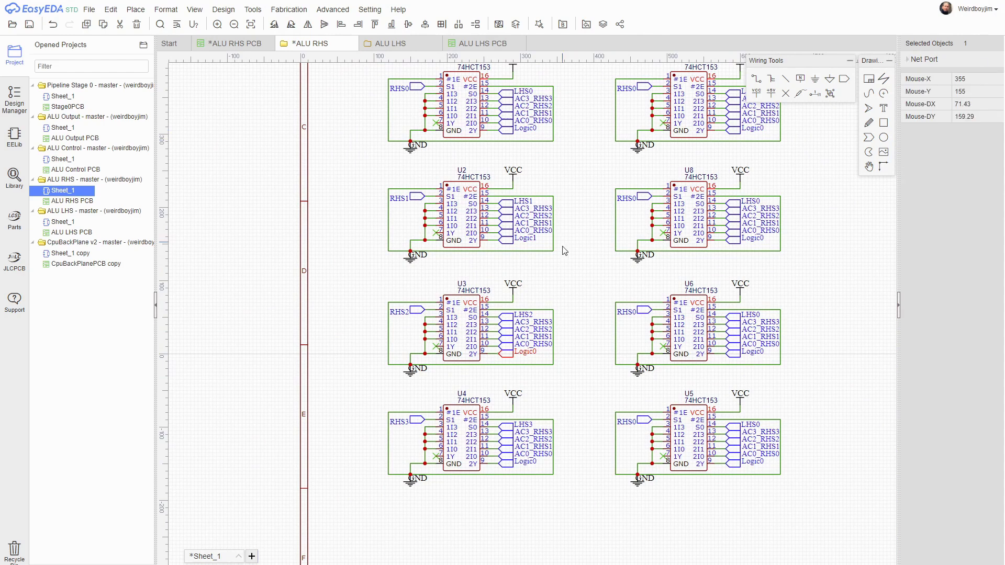
key("BackSpace")
type("3")
right_click_drag(696, 172, 606, 203)
left_click(646, 161)
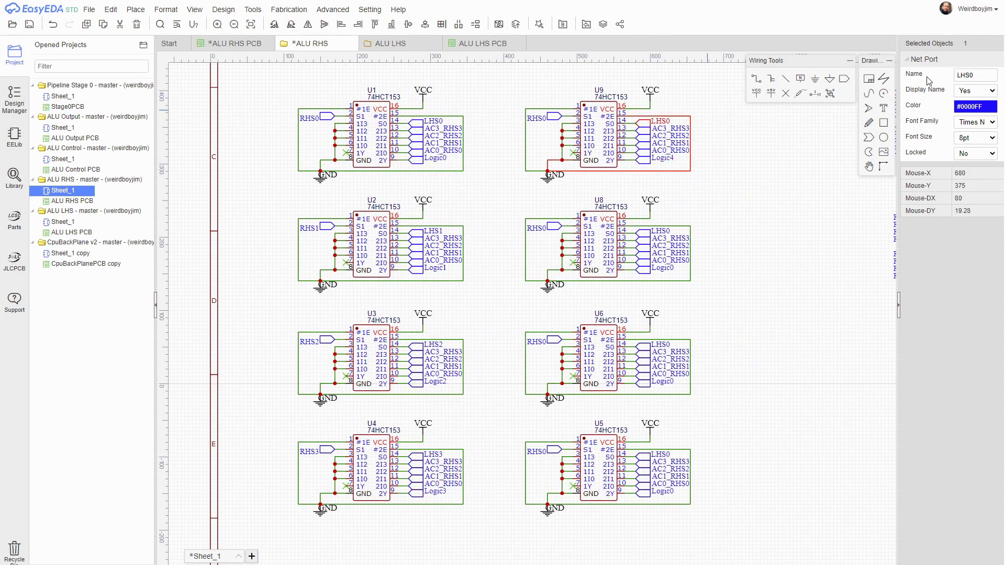
- Renumber the remaining LHS, RHS and Logic ports in the second column to 4 on U9, 5 on U8, 6 on U6 and 7 on U5
left_click(648, 233)
left_click(978, 76)
key("BackSpace")
type("5")
left_click(552, 229)
left_click(978, 75)
key("BackSpace")
type("5")
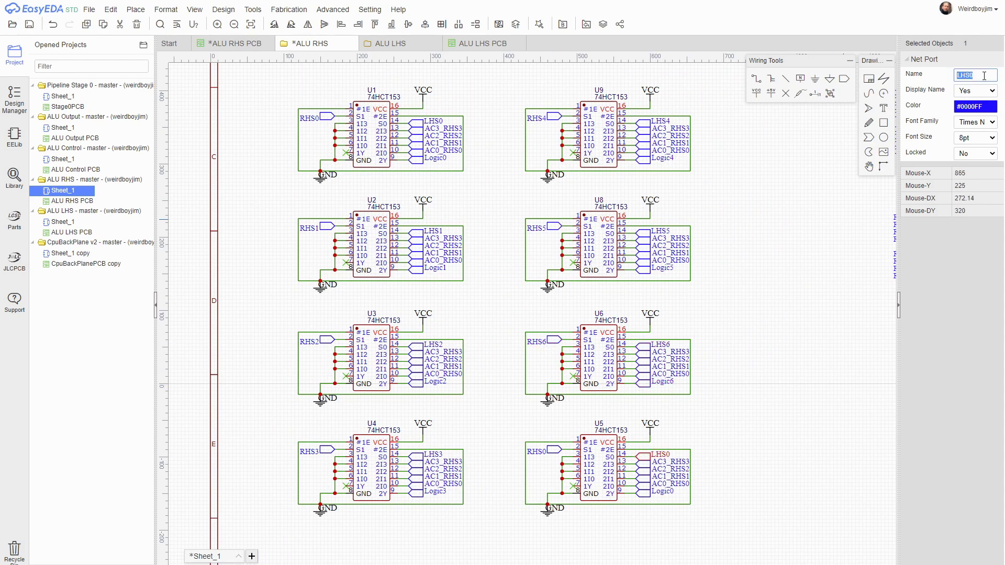
type("7")
- Set the sheet height to 1100 and reposition all eight 74HCT153 circuits toward the sheet's left edge
scroll(725, 287, "down", 5)
right_click_drag(689, 312, 662, 348)
left_click_drag(474, 233, 675, 440)
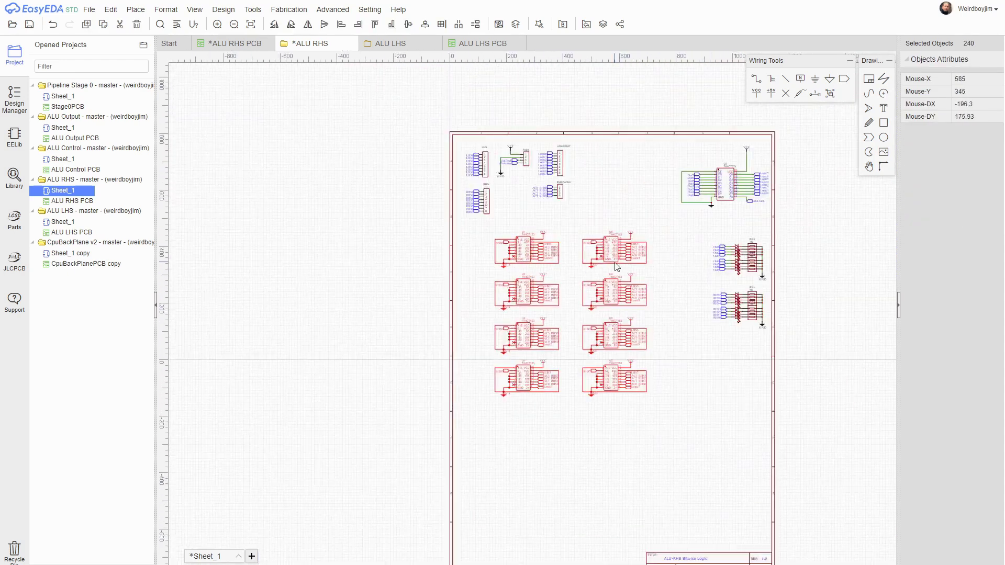
left_click_drag(600, 350, 635, 317)
left_click(619, 135)
double_click(985, 124)
type("1000")
key("Return")
key("BackSpace")
key("BackSpace")
key("BackSpace")
type("100")
left_click_drag(500, 210, 685, 387)
left_click_drag(671, 368, 616, 402)
- Paste the decoupling capacitor group from the ALU LHS schematic above the title block
left_click(285, 142)
scroll(631, 305, "up", 2)
key("ctrl+v")
left_click(686, 392)
scroll(666, 299, "up", 2)
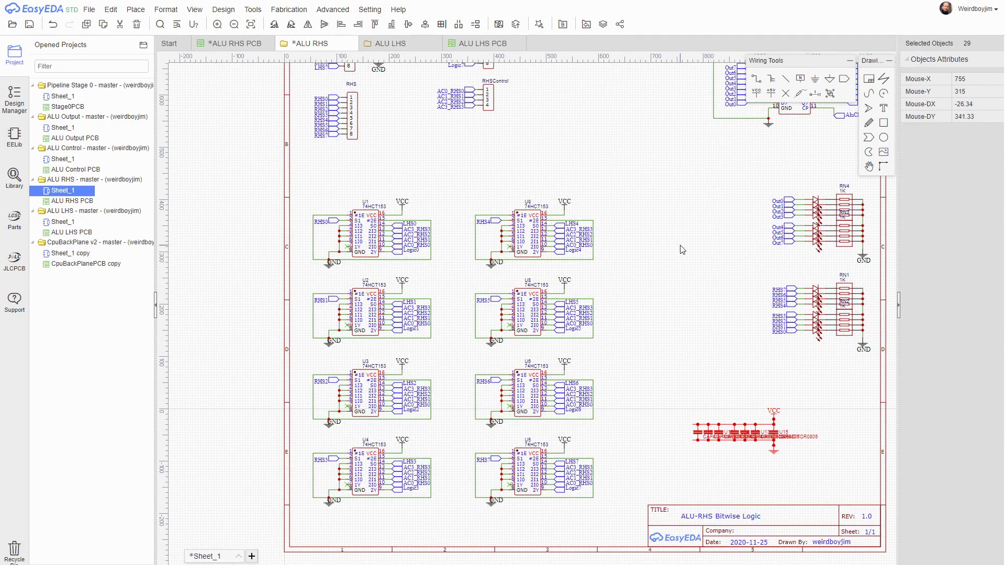
- Cut the capacitor nearest VCC out of the decoupling group and place it above U7
scroll(683, 249, "down", 3)
left_click(684, 263)
scroll(737, 336, "up", 5)
left_click(686, 414)
scroll(665, 401, "down", 5)
left_click(650, 358)
scroll(638, 221, "up", 3)
key("ctrl+v")
right_click_drag(631, 217, 674, 353)
scroll(680, 94, "down", 2)
left_click(679, 97)
scroll(679, 97, "up", 3)
right_click_drag(679, 96, 665, 203)
- Wire the capacitor above U7 between the chip's VCC line and its ground wire
key("w")
left_click(685, 204)
left_click(763, 204)
left_click(642, 204)
left_click(572, 276)
scroll(573, 275, "down", 2)
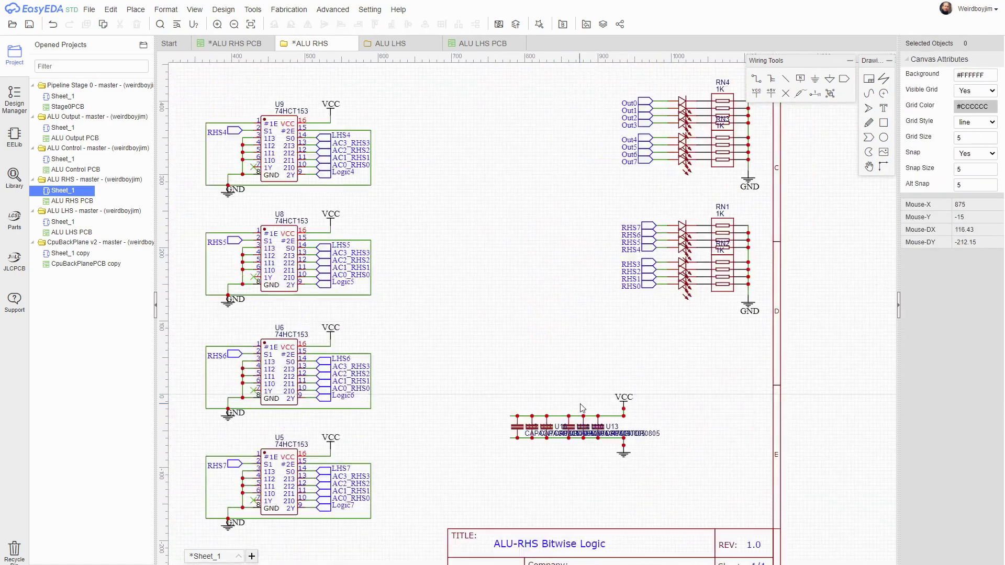
- Delete the surplus capacitors and wires from the decoupling group, keeping only U13 between VCC and GND
left_click_drag(354, 341, 606, 557)
key("Delete")
left_click(592, 451)
key("Delete")
left_click(550, 452)
key("Delete")
scroll(743, 526, "down", 5)
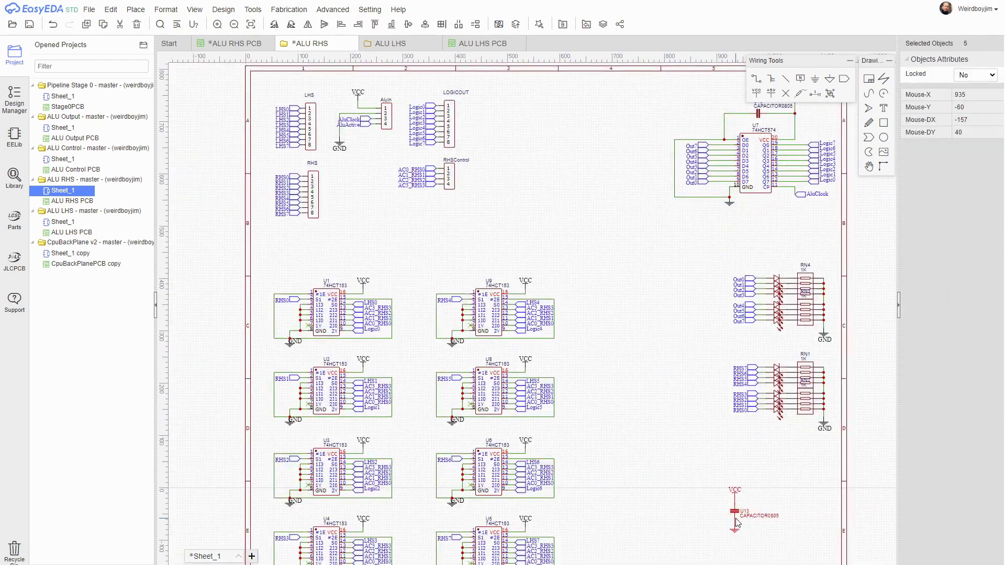
- Change the last digit of the prefix of U7's decoupling capacitor to 2
right_click_drag(775, 113, 810, 234)
scroll(810, 234, "up", 3)
left_click(810, 234)
left_click_drag(974, 108, 966, 109)
type("2")
key("Return")
- Move the remaining U13 capacitor from above the title block to the AluIn header, between its VCC and GND lines
scroll(733, 419, "down", 3)
right_click_drag(733, 418, 642, 155)
left_click_drag(602, 392, 707, 498)
key("Delete")
right_click_drag(471, 118, 752, 350)
key("ctrl+v")
left_click(528, 270)
scroll(523, 269, "up", 4)
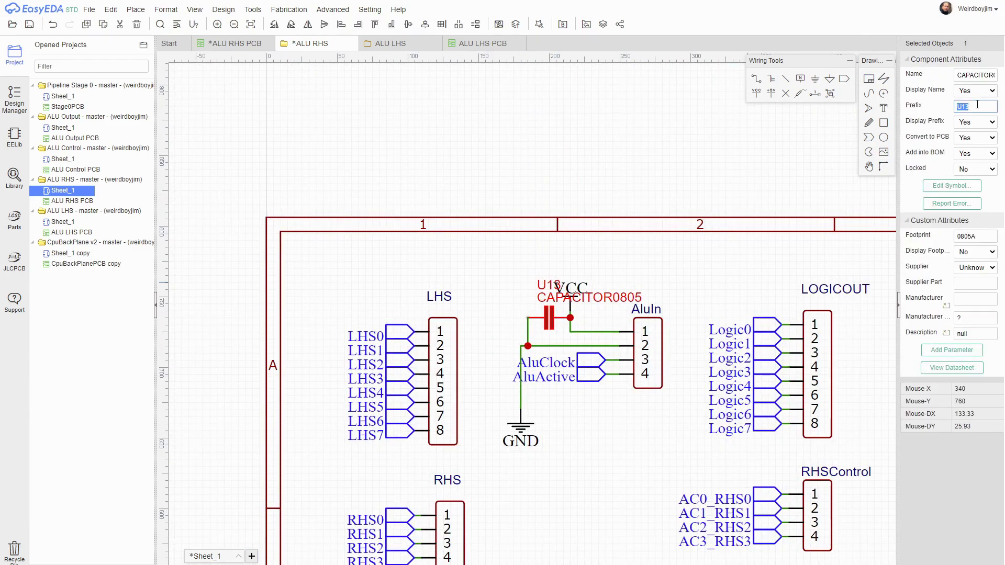
- Set the prefix of the AluIn header's capacitor to C1 and the prefix of U7's capacitor to C2
type("C1")
scroll(550, 261, "down", 3)
left_click(772, 250)
double_click(969, 106)
type("C2")
- Update the ALU RHS PCB from the schematic, moving C2 beside the 74HCT574 and C1 beside the AluIn header
scroll(733, 225, "down", 3)
left_click(223, 9)
left_click(236, 34)
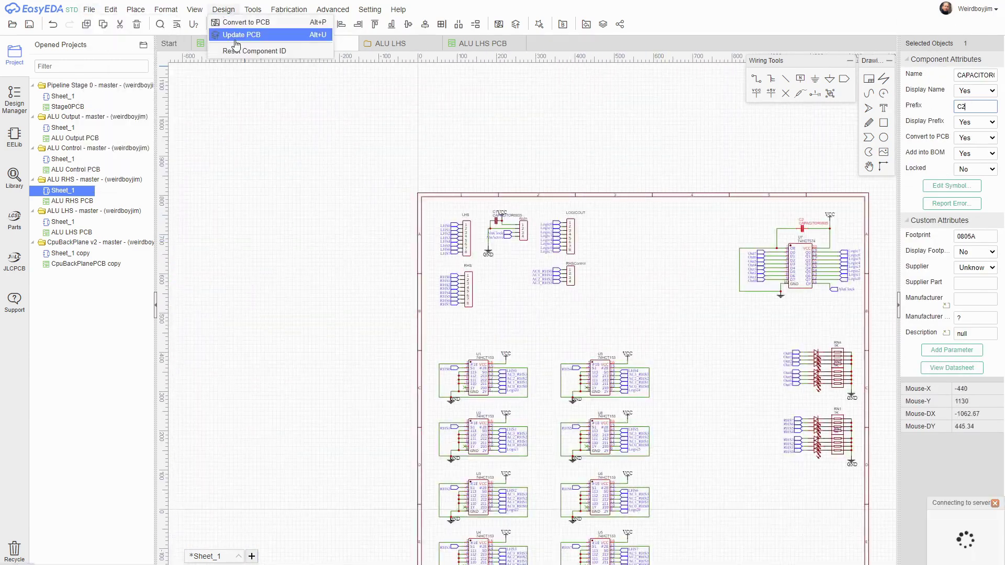
left_click(587, 416)
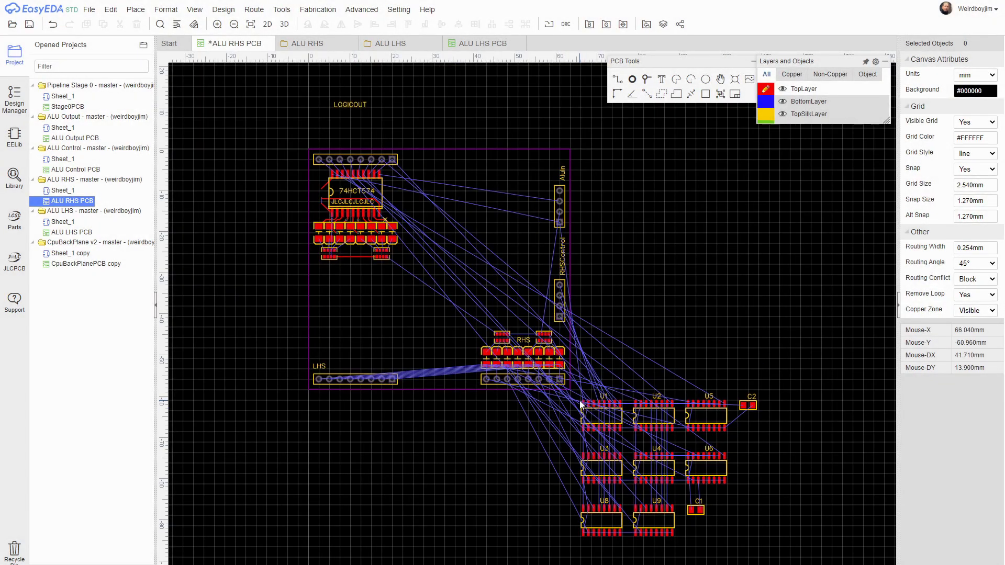
left_click_drag(748, 406, 271, 191)
left_click_drag(597, 473, 601, 423)
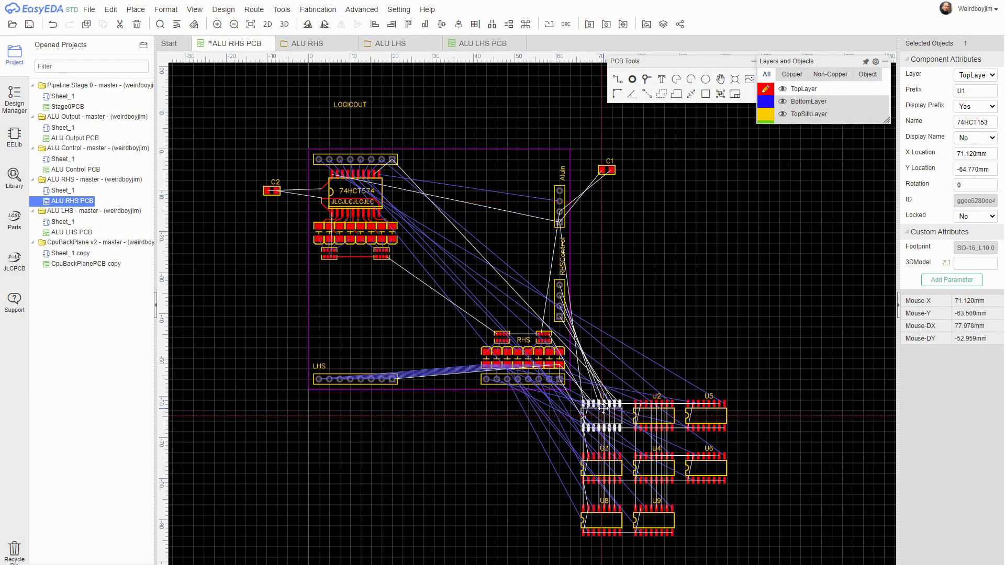
- Return to the ALU RHS schematic and paste a copy of the 0805 capacitor above U1
left_click(307, 44)
right_click_drag(527, 364, 633, 233)
scroll(285, 263, "down", 5)
key("ctrl+c")
key("ctrl+v")
scroll(340, 225, "up", 6)
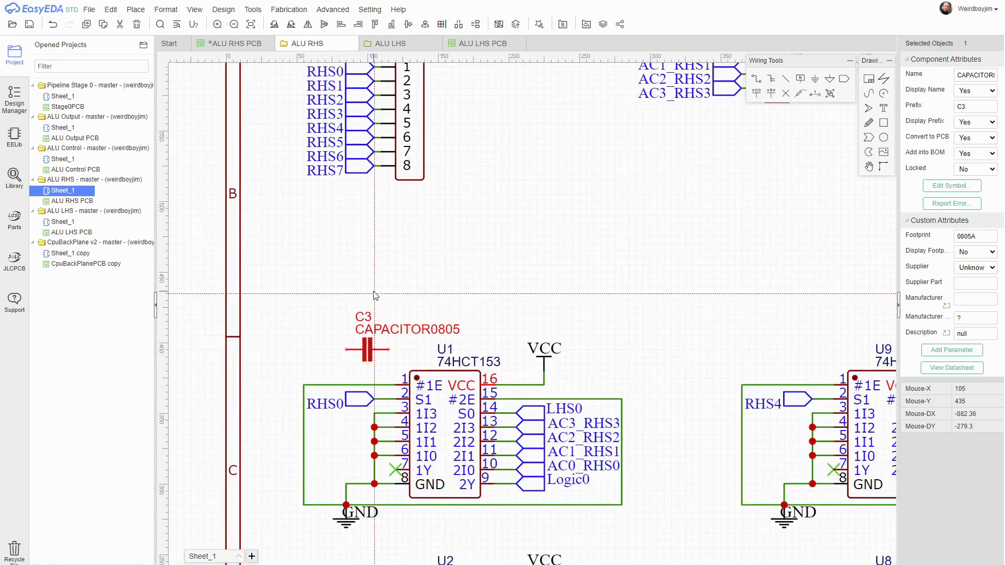
left_click(369, 310)
- Wire the new capacitor above U1 between the chip's ground wire and its VCC line
right_click_drag(370, 310, 462, 179)
left_click(432, 233)
left_click(432, 254)
left_click(474, 233)
left_click(602, 254)
- Copy U1's capacitor with its wires and paste it onto the other 74HCT153 chips in the left column
left_click_drag(416, 192, 614, 262)
key("ctrl+c")
key("ctrl+v")
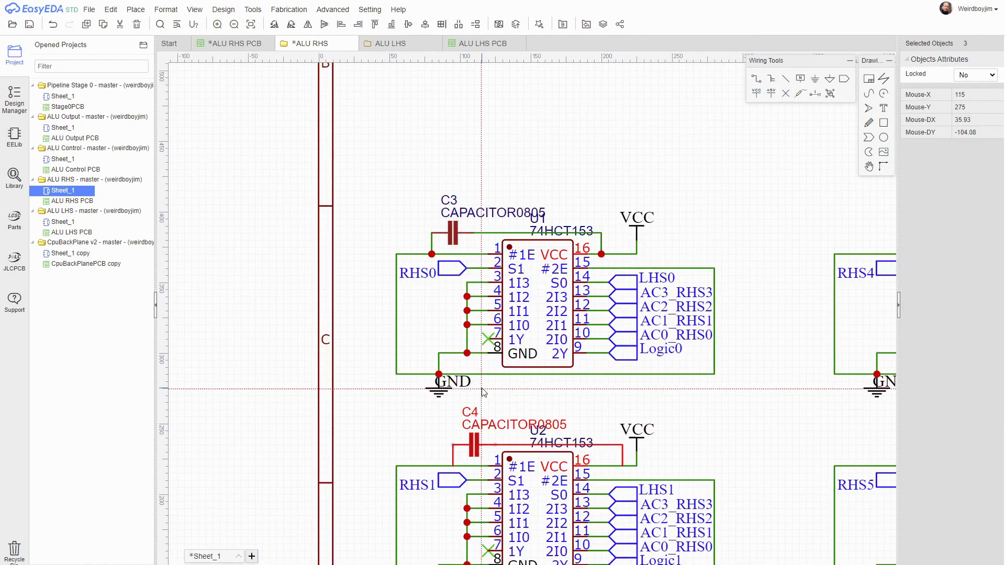
left_click(458, 391)
key("ctrl+v")
left_click(458, 286)
left_click(494, 270)
- Paste the wired capacitor onto each of the four 74HCT153 chips in the right column
scroll(751, 299, "down", 3)
left_click(554, 190)
key("ctrl+v")
left_click(555, 268)
key("ctrl+v")
left_click(556, 349)
key("ctrl+v")
left_click(559, 428)
scroll(660, 265, "down", 2)
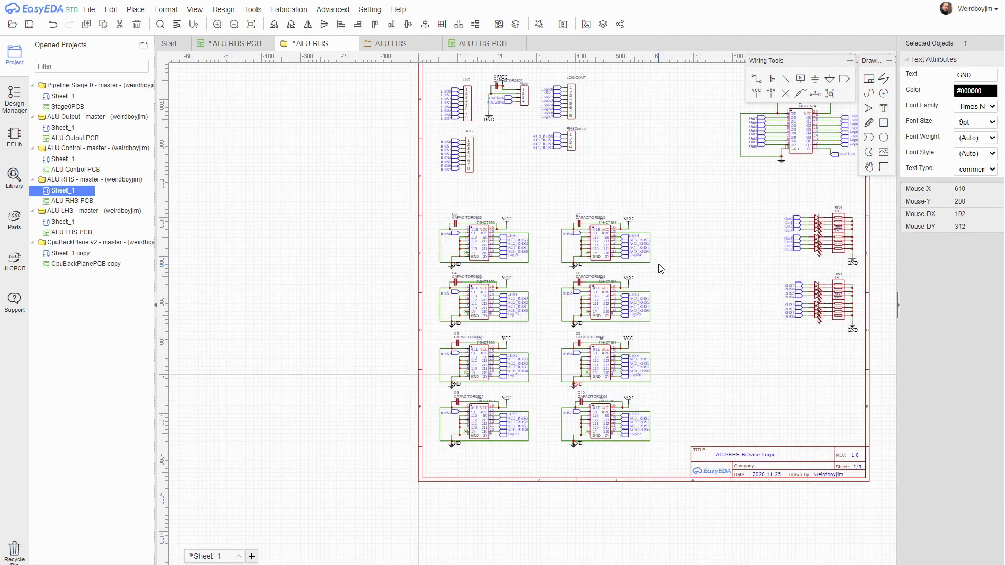
- Save the schematic, start updating the PCB and open the net check
right_click_drag(646, 158, 541, 333)
left_click(89, 9)
left_click(104, 63)
left_click(236, 36)
left_click(559, 306)
- Replace the AluActive net port on pin 4 of the AluIn header with a no-connect flag
scroll(401, 330, "up", 7)
left_click(403, 155)
key("Delete")
left_click(423, 151)
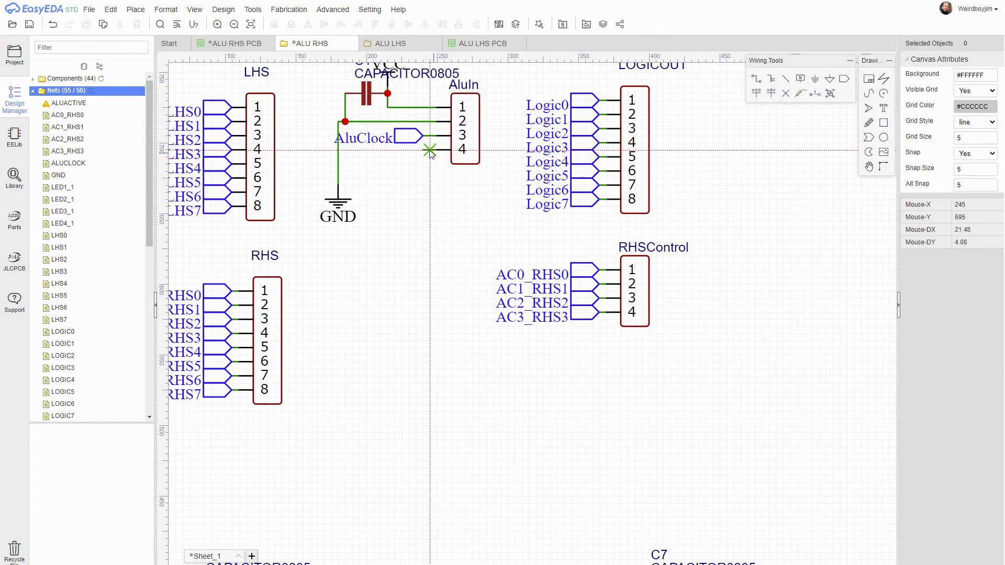
- Update the PCB with the added capacitors and the changed AluIn connection
scroll(576, 393, "down", 3)
scroll(576, 392, "down", 2)
left_click(224, 9)
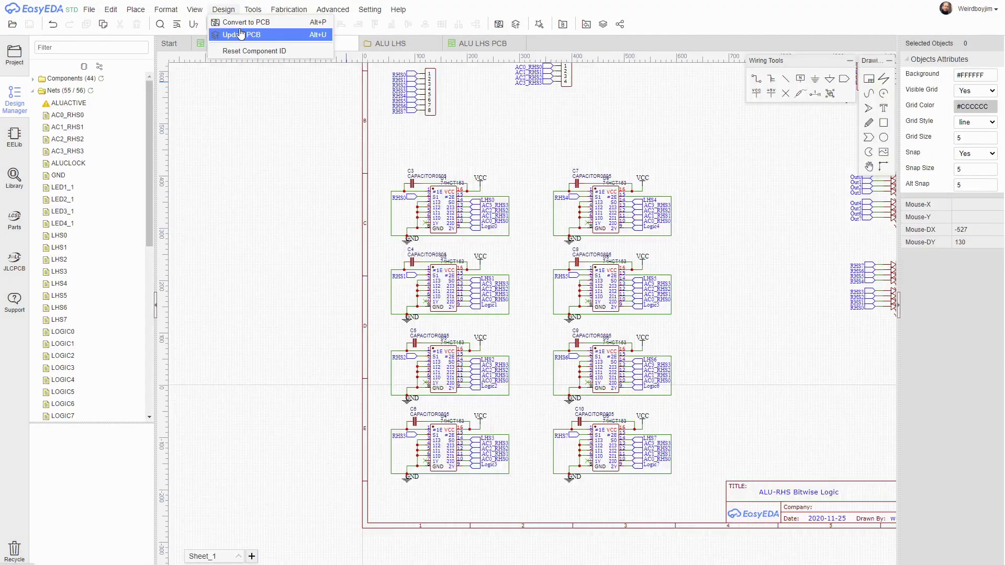
left_click(246, 33)
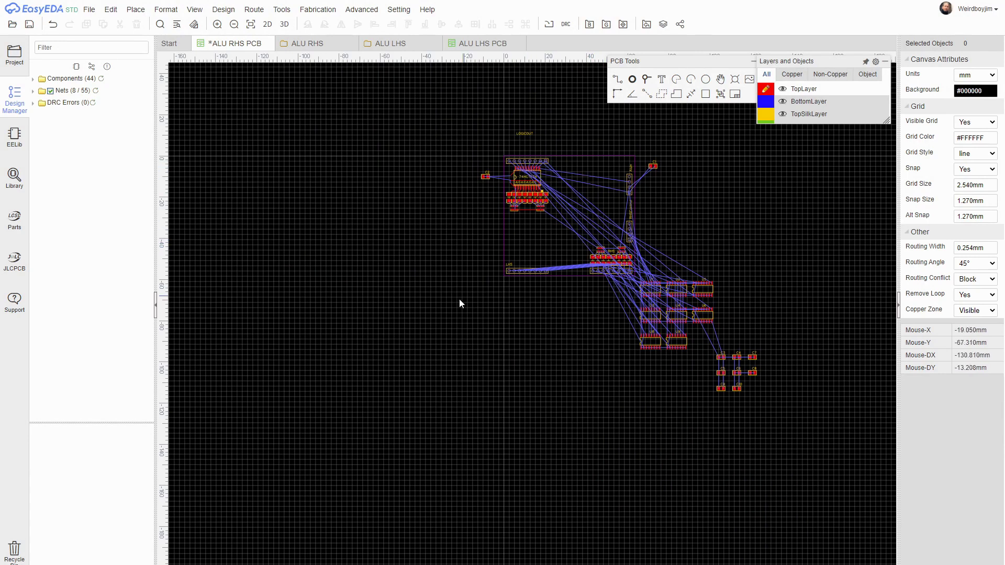
- Arrange the eight 74HCT153 chips outside the board outline in a grid of two columns and four rows
scroll(697, 297, "up", 1)
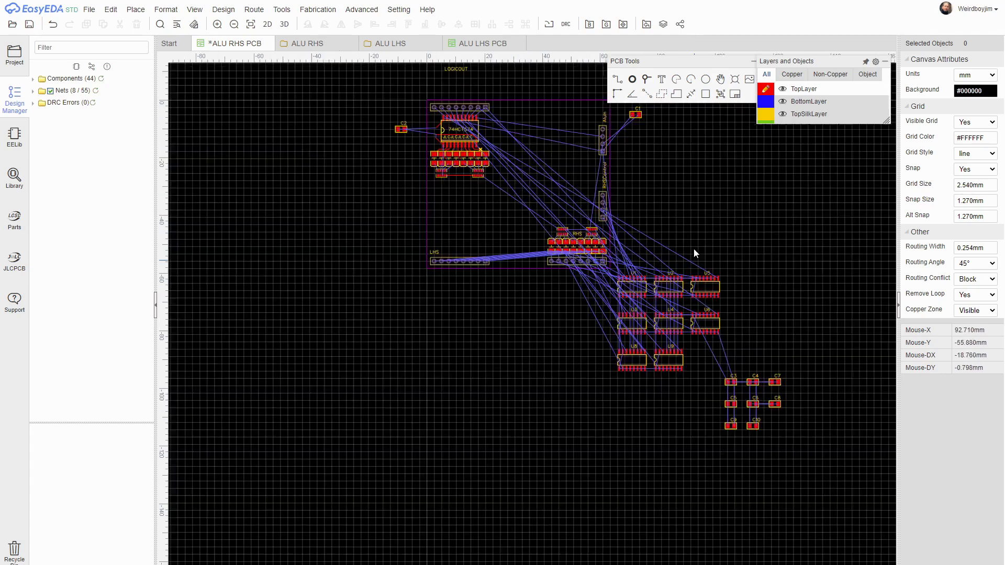
scroll(629, 266, "up", 1)
left_click(597, 272)
left_click_drag(600, 278, 704, 375)
left_click_drag(701, 352, 508, 526)
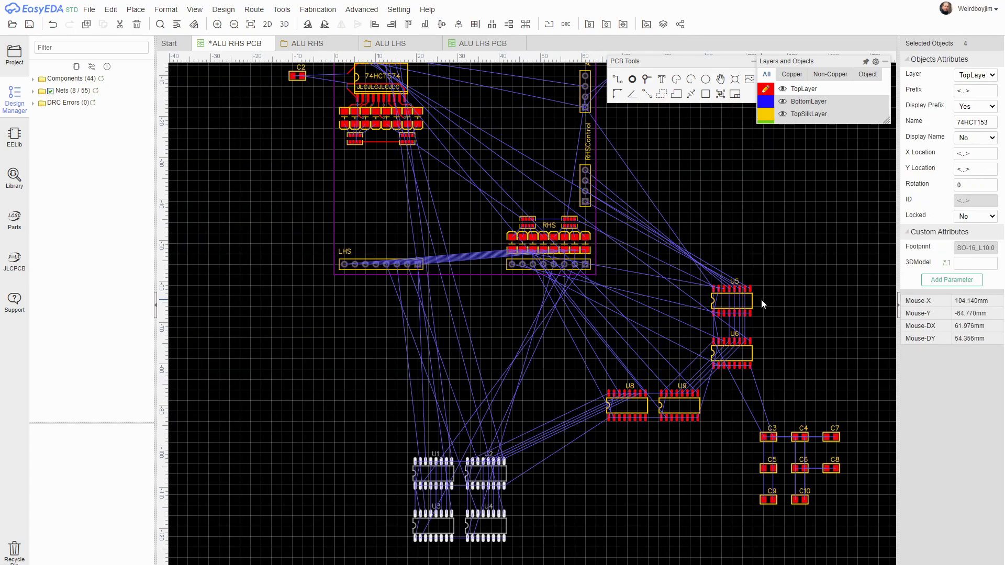
left_click_drag(733, 301, 680, 353)
left_click_drag(643, 316, 775, 413)
left_click_drag(732, 354, 680, 353)
left_click_drag(395, 439, 529, 552)
left_click_drag(500, 527, 698, 513)
left_click_drag(654, 320, 725, 542)
left_click_drag(697, 457, 718, 457)
- Hide the prefixes of all eight 74HCT153 chips and display their names instead
mouse_move(569, 300)
left_mouse_down()
mouse_move(856, 546)
mouse_move(735, 546)
left_mouse_up()
left_click(976, 107)
left_click(975, 138)
left_click(965, 150)
- Place four decoupling capacitors upright beside the chips in the left column of the 74HCT153 grid
scroll(670, 493, "up", 2)
scroll(633, 178, "down", 1)
left_click(726, 391, "ctrl")
left_click_drag(639, 176, 642, 220)
left_click_drag(789, 325, 562, 205)
right_click(811, 220)
left_click(809, 161)
left_click_drag(794, 368, 563, 280)
key("space")
left_click_drag(793, 410, 566, 349)
key("space")
key("space")
left_click_drag(836, 410, 569, 421)
- Place the other four decoupling capacitors upright beside the chips in the grid's right column
left_click_drag(829, 324, 656, 205)
left_click_drag(829, 368, 654, 281)
key("space")
left_click_drag(870, 325, 651, 347)
key("space")
left_click_drag(870, 368, 649, 424)
key("space")
- Move the upper four 74HCT153 chips with their capacitors onto the board above the LHS header
scroll(687, 357, "down", 2)
left_click_drag(515, 397, 686, 515)
left_click_drag(675, 489, 420, 310)
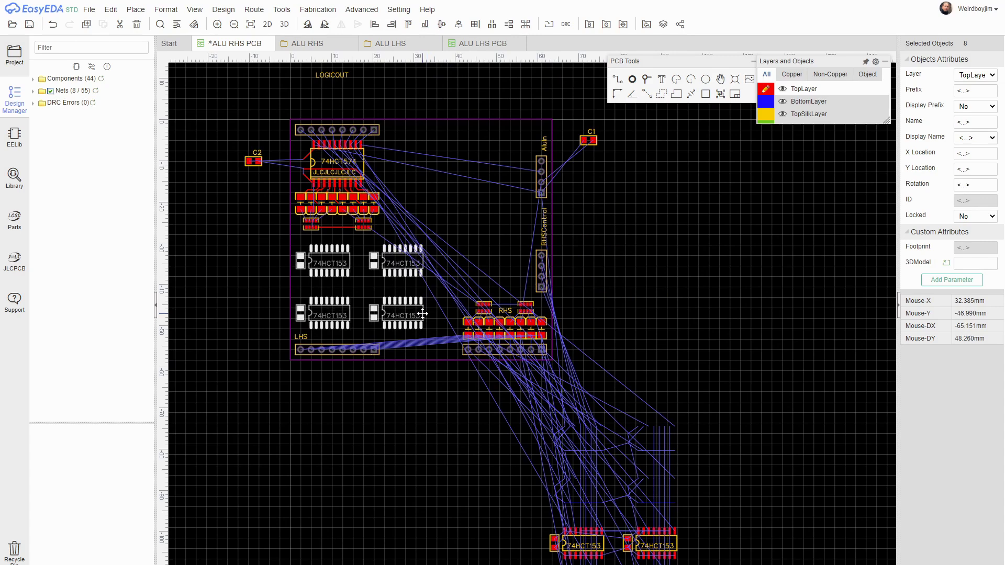
- Move the remaining four 74HCT153 chips with their capacitors onto the board between the 74HCT574 and the AluIn header
scroll(696, 220, "down", 2)
right_click_drag(758, 539, 756, 502)
left_click_drag(679, 440, 672, 343)
left_click_drag(724, 470, 582, 386)
left_click_drag(679, 440, 525, 243)
- Hide C1's prefix, then rotate C1 upright and place it just below the AluIn header
scroll(604, 204, "up", 3)
right_click_drag(665, 112, 694, 300)
left_click(668, 172)
left_click(975, 106)
left_click(974, 126)
left_click_drag(670, 173, 574, 322)
key("space")
- Rotate C2 upright and place it inside the board outline, directly left of the 74HCT574
scroll(572, 296, "up", 5)
scroll(573, 292, "down", 6)
right_click_drag(518, 340, 679, 310)
scroll(362, 209, "up", 6)
key("space")
key("space")
key("space")
left_click_drag(374, 199, 639, 146)
scroll(629, 175, "down", 3)
scroll(631, 168, "up", 3)
right_click_drag(632, 172, 676, 321)
left_click_drag(642, 306, 642, 318)
left_click(607, 387)
scroll(437, 233, "down", 6)
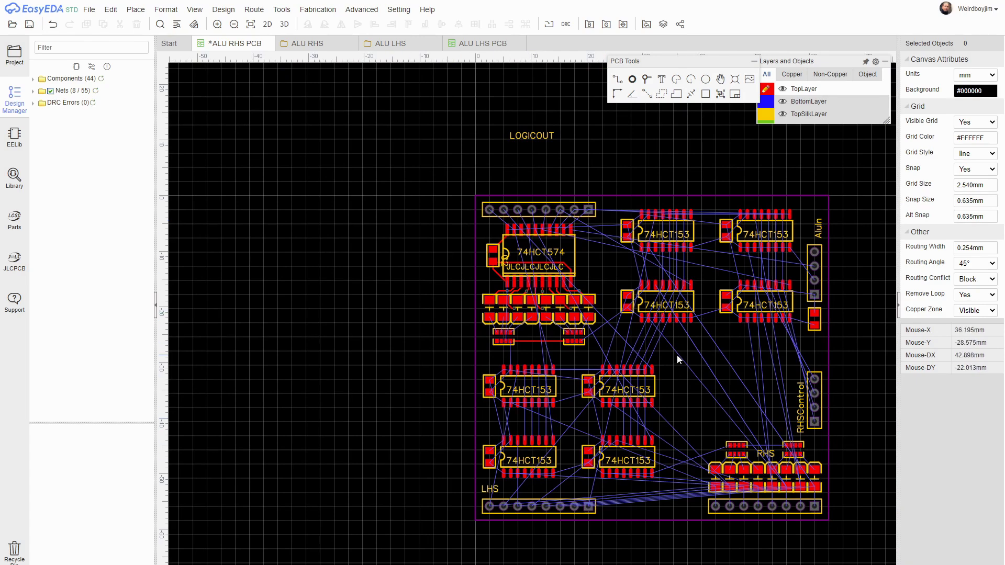
left_click_drag(481, 356, 670, 461)
left_click(643, 344)
scroll(516, 428, "up", 3)
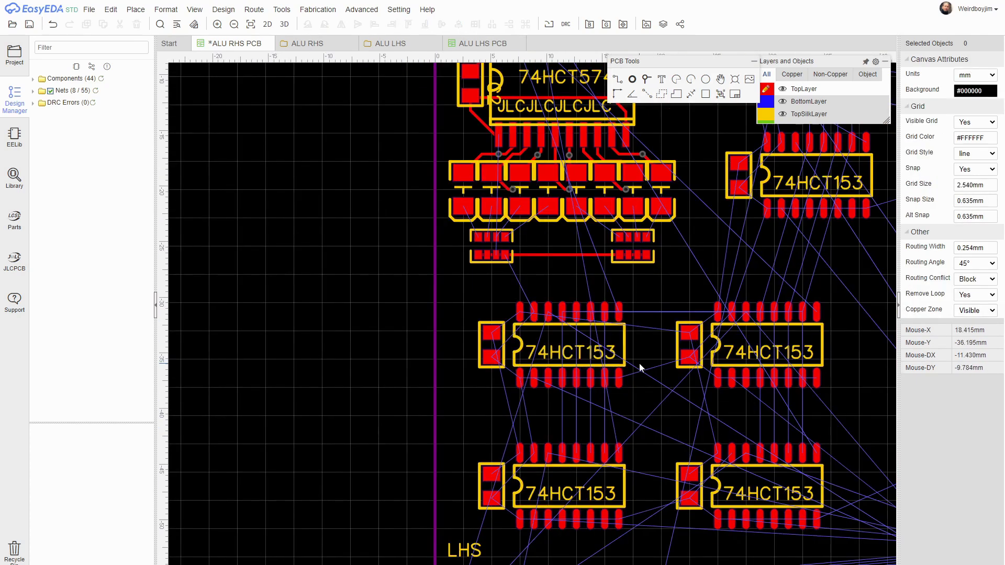
scroll(639, 365, "up", 2)
scroll(535, 300, "down", 2)
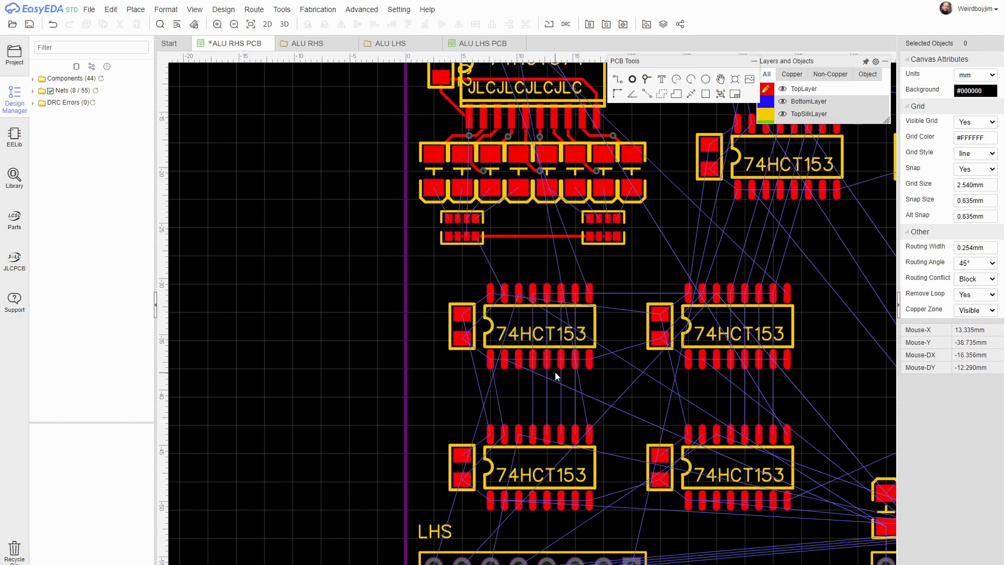
- Route the first two top-layer tracks between the two leftmost 74HCT153 chips above the LHS header, joining their matching upper-row pads
right_click_drag(625, 400, 601, 346)
key("w")
left_click(509, 239)
left_click(515, 357)
left_click(508, 376)
scroll(537, 302, "up", 2)
left_click(518, 215)
left_click(526, 378)
left_click(518, 407)
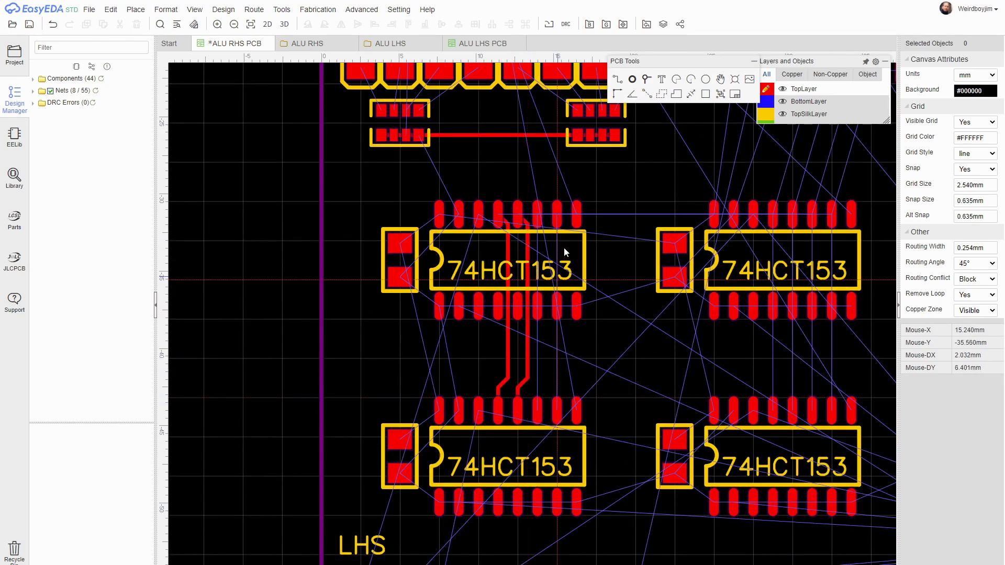
- Route two more parallel tracks between the upper-row pads of the leftmost 74HCT153 pair
left_click(538, 216)
left_click(549, 377)
left_click(538, 407)
left_click(557, 215)
left_click(568, 378)
left_click(557, 407)
- Route four parallel tracks between the upper-row pads of the neighbouring 74HCT153 pair in the lower group's right column
left_click(773, 216)
left_click(781, 378)
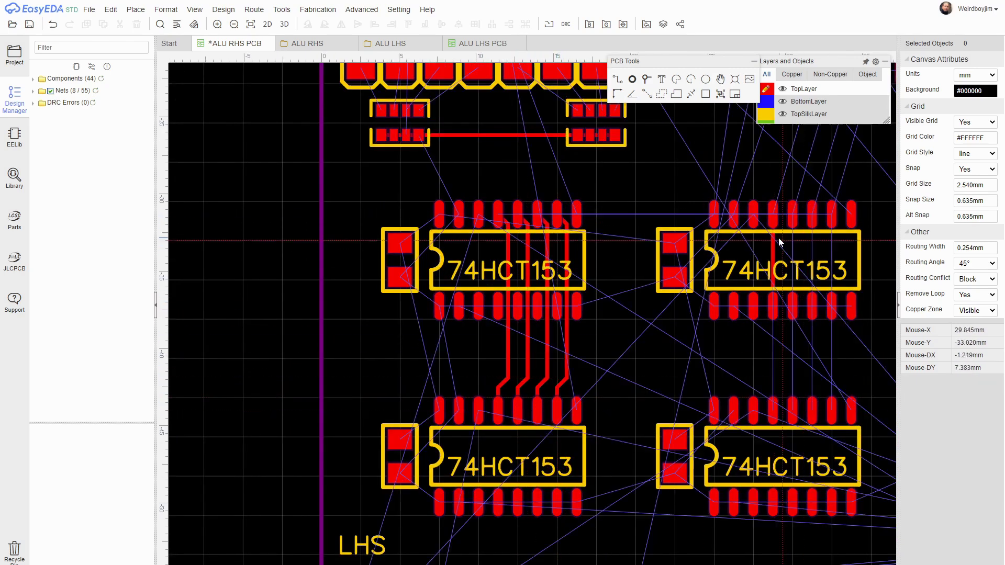
right_click_drag(798, 353, 672, 337)
left_click(648, 200)
left_click(657, 363)
left_click(648, 392)
left_click(668, 200)
left_click(678, 362)
left_click(668, 392)
left_click(687, 200)
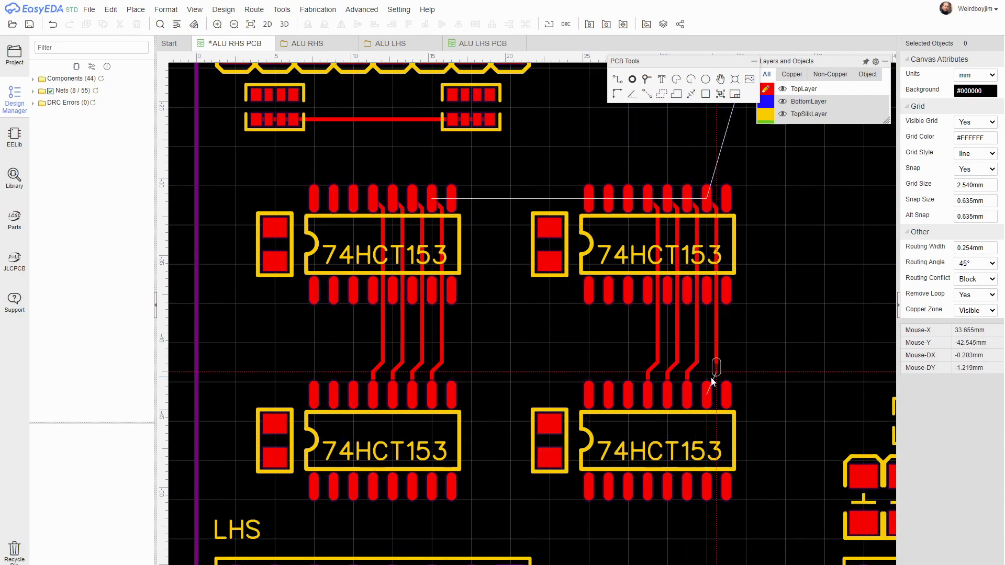
- Route four parallel tracks between the upper-row pads of the two 74HCT153 chips just right of the 74HCT574
scroll(572, 360, "down", 3)
scroll(614, 360, "up", 2)
scroll(624, 288, "up", 1)
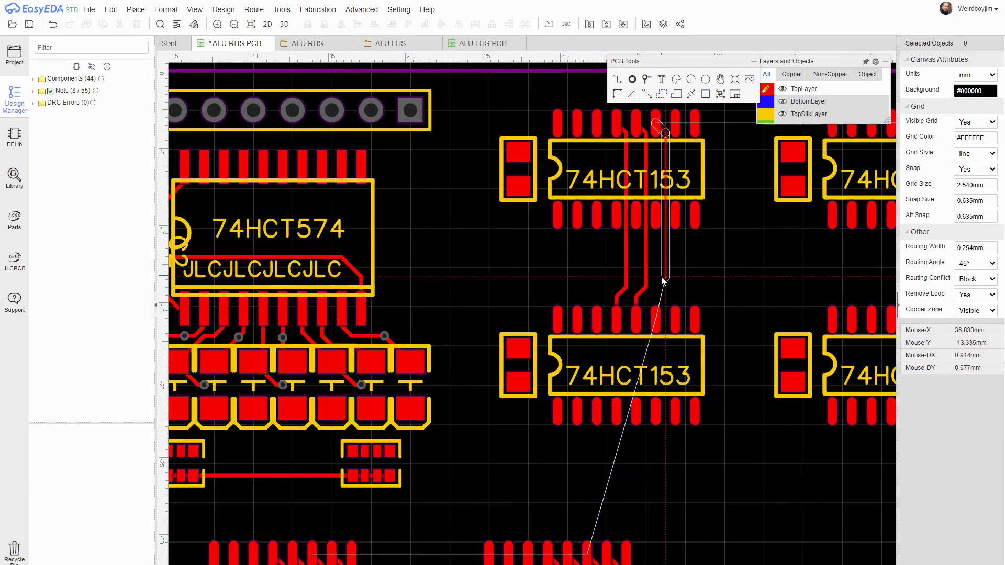
right_click(664, 251)
left_click(657, 122)
left_click(666, 285)
left_click(656, 315)
right_click_drag(733, 181, 693, 202)
left_click(636, 142)
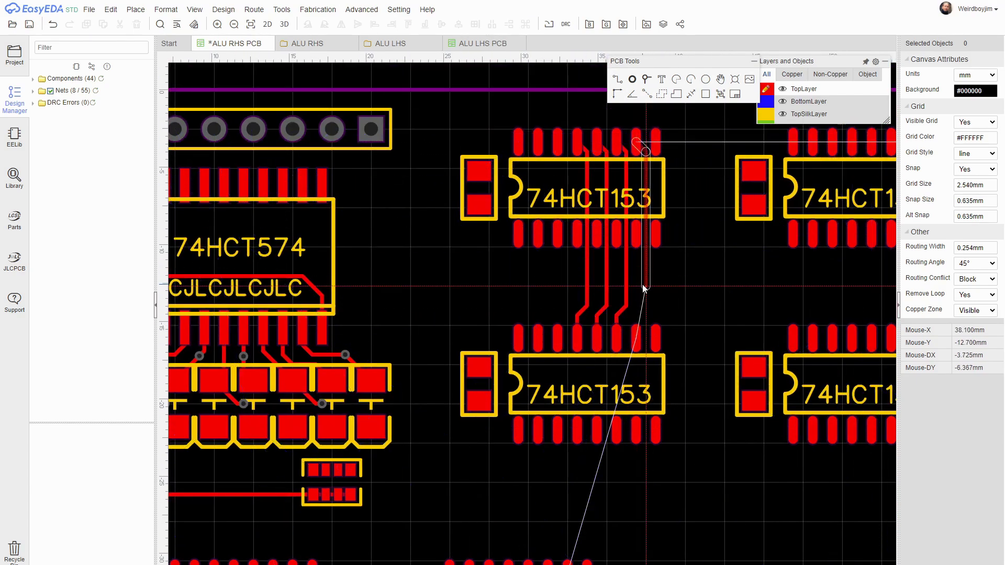
left_click(638, 327)
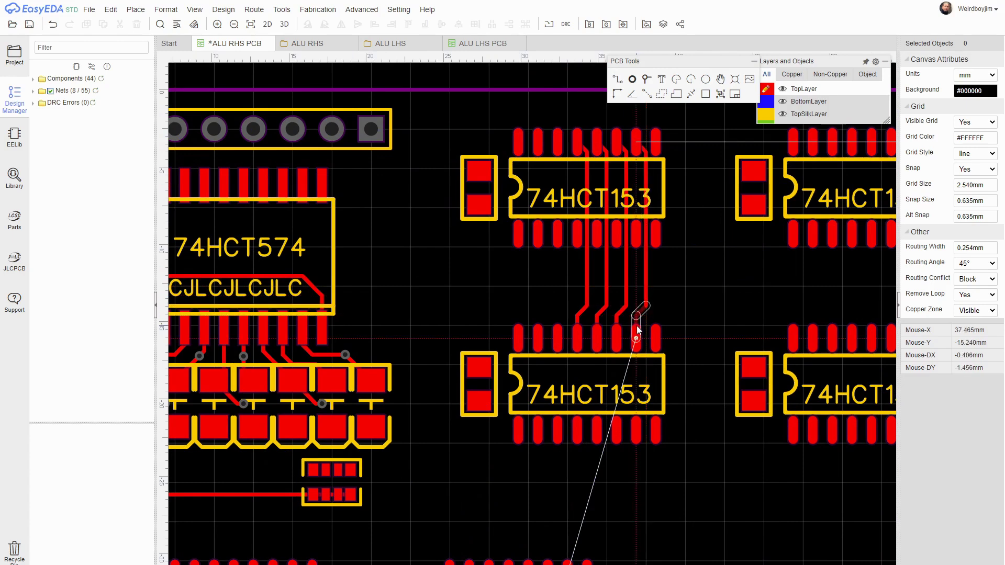
scroll(667, 274, "down", 3)
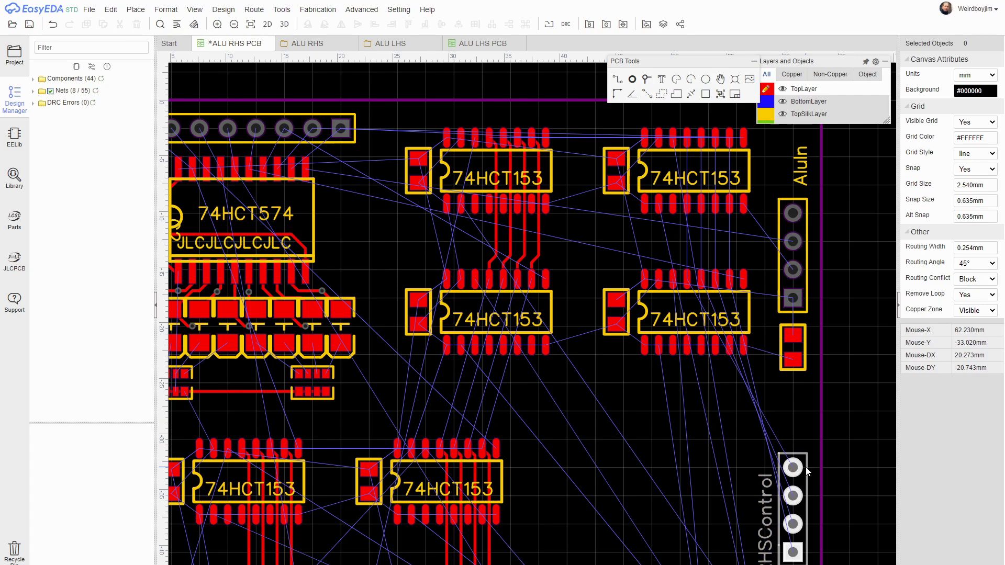
scroll(626, 351, "down", 2)
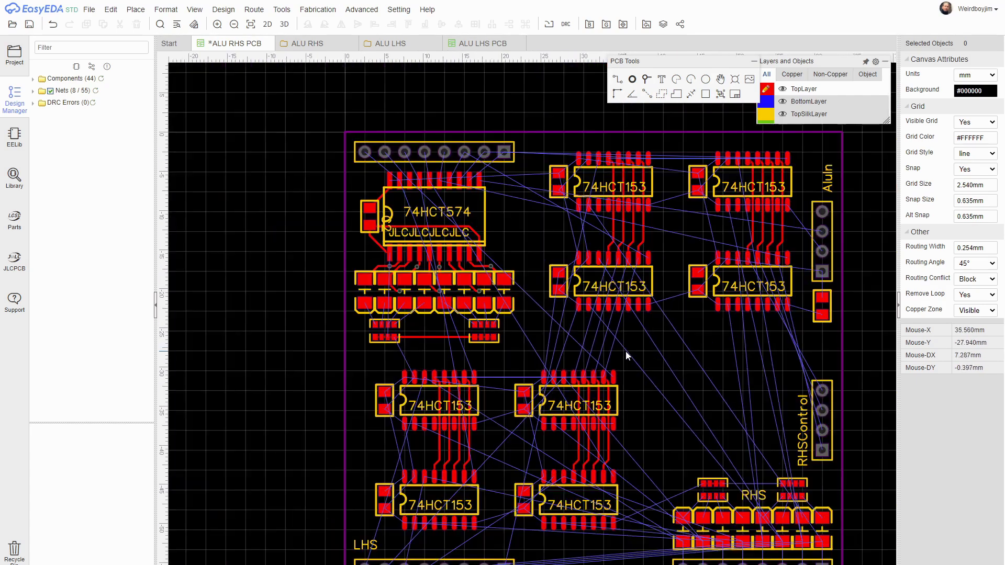
- Route the four parallel AC0_RHS0 to AC3_RHS3 tracks from the upper 74HCT153 group down to the leftmost 74HCT153 pair
right_click_drag(619, 362, 604, 282)
left_click(589, 180)
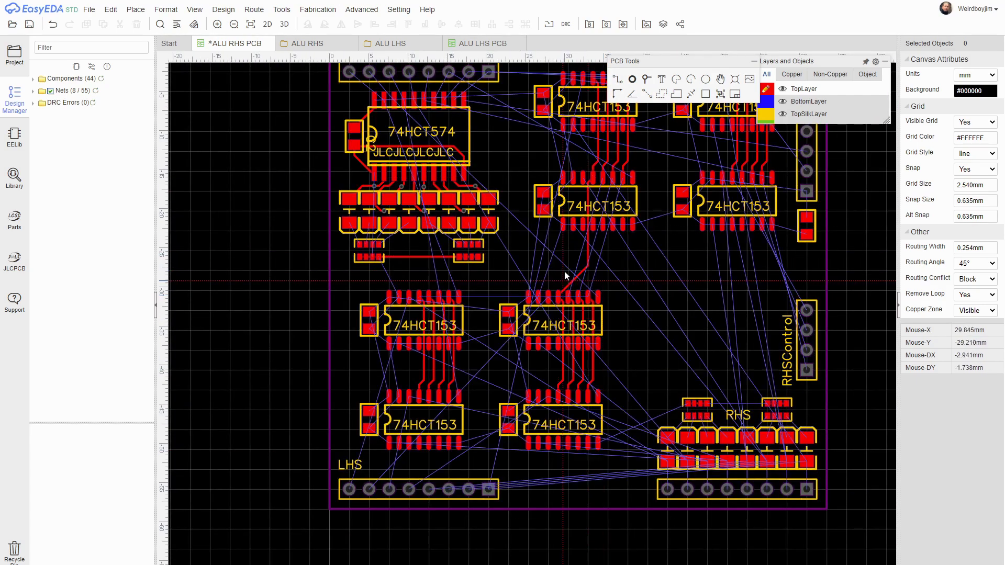
scroll(560, 298, "up", 1)
left_click(396, 257)
left_click(595, 260)
scroll(686, 247, "up", 2)
scroll(675, 246, "down", 3)
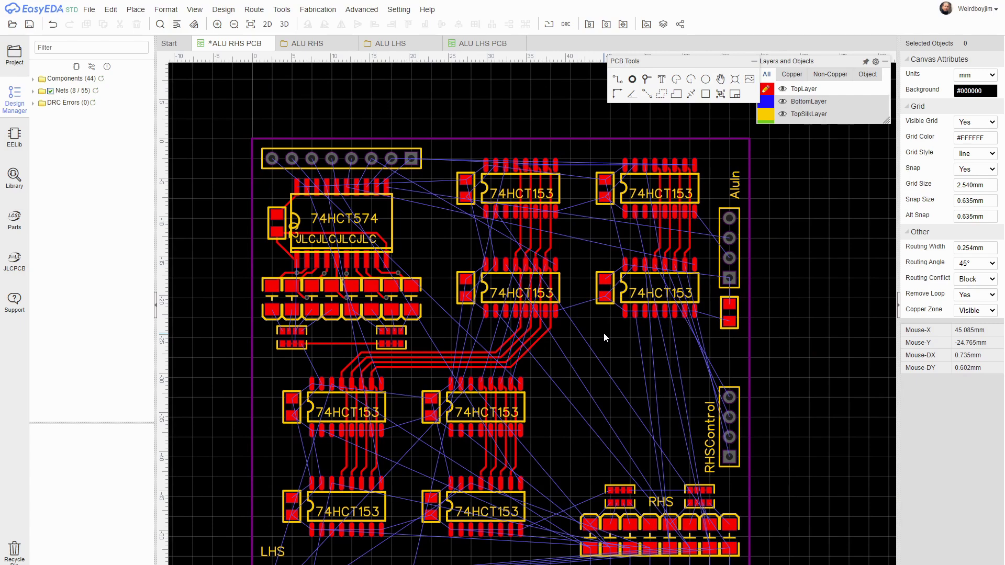
- Branch AC0_RHS0 to the lower group's second-column 74HCT153 and add short via-ended stubs on its AC1_RHS1, AC2_RHS2 and AC3_RHS3 pads
scroll(539, 361, "up", 5)
left_click(533, 351)
scroll(534, 361, "down", 2)
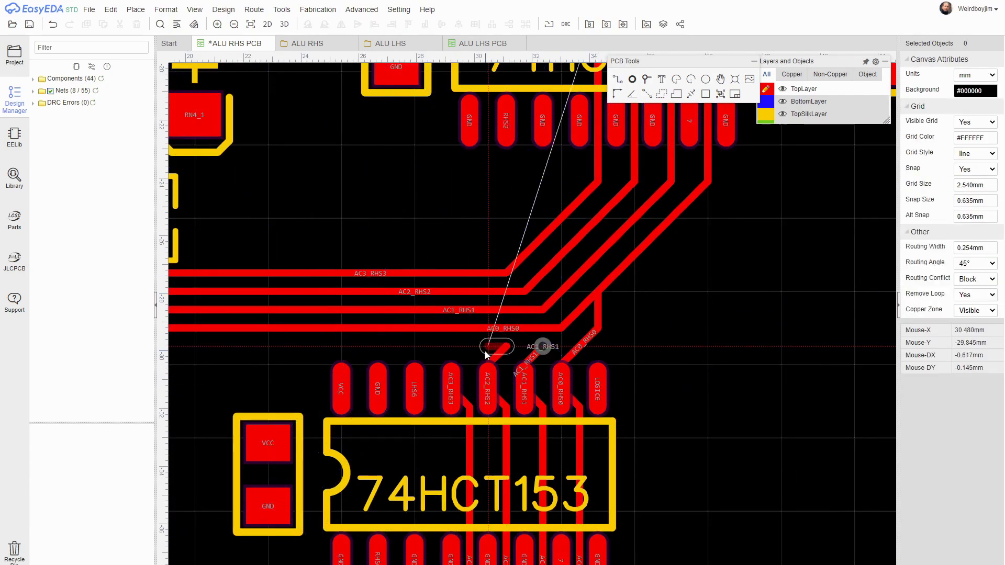
scroll(488, 344, "up", 2)
scroll(489, 344, "down", 5)
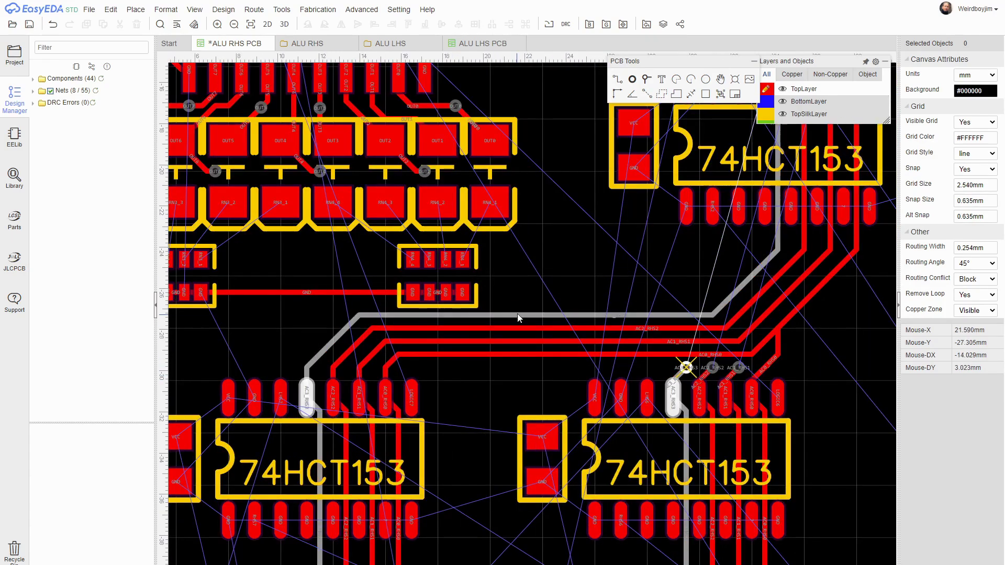
- Shift the horizontal stretches of the parallel AC_RHS tracks upward beside the upper 74HCT153 to open space for vias
left_click(544, 315)
left_click_drag(539, 315, 720, 302)
left_click(543, 329)
left_click(532, 341)
left_click(537, 354)
left_click(558, 328)
left_click_drag(540, 315, 536, 301)
left_click_drag(733, 315, 746, 301)
left_click(560, 328)
left_click_drag(551, 327, 550, 315)
left_click_drag(744, 327, 759, 315)
left_click(575, 341)
left_click_drag(563, 340, 563, 328)
left_click_drag(759, 341, 772, 328)
- Place vias on the AC1_RHS1 to AC3_RHS3 tracks and link them to the stub vias with bottom-layer tracks
left_click(875, 316)
right_click_drag(874, 317, 771, 316)
left_click(647, 79)
left_click(638, 278)
key("b")
left_click(673, 265)
left_click(607, 368)
left_click(639, 262)
- Move the four LEDs nearest the board edge in the RHS row below the board and back into the row
scroll(585, 353, "down", 7)
right_click_drag(592, 423, 575, 223)
scroll(544, 353, "up", 2)
right_click_drag(494, 344, 378, 372)
scroll(644, 361, "up", 3)
left_click_drag(823, 323, 532, 236)
scroll(716, 226, "down", 2)
left_click_drag(736, 228, 755, 463)
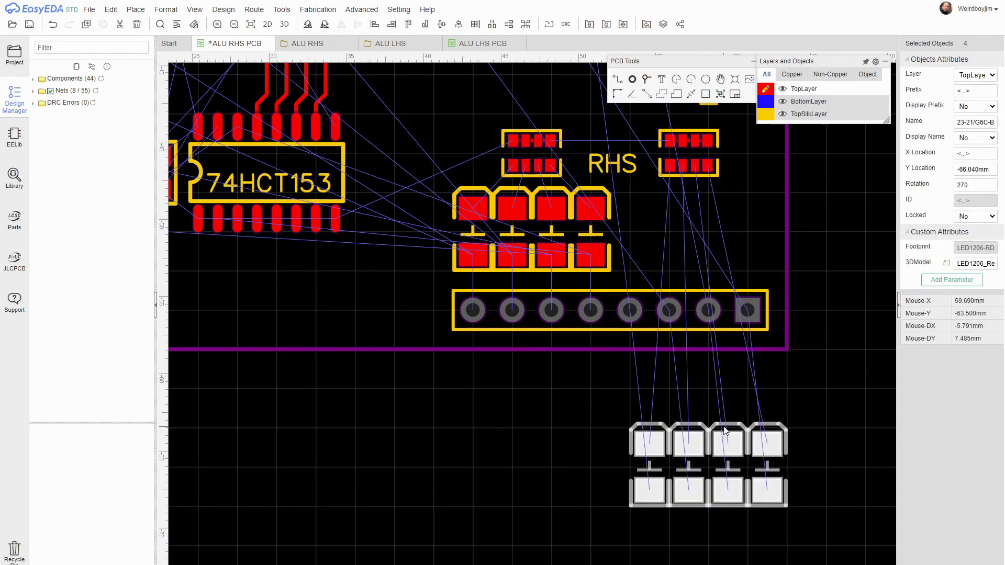
left_click_drag(726, 419, 709, 186)
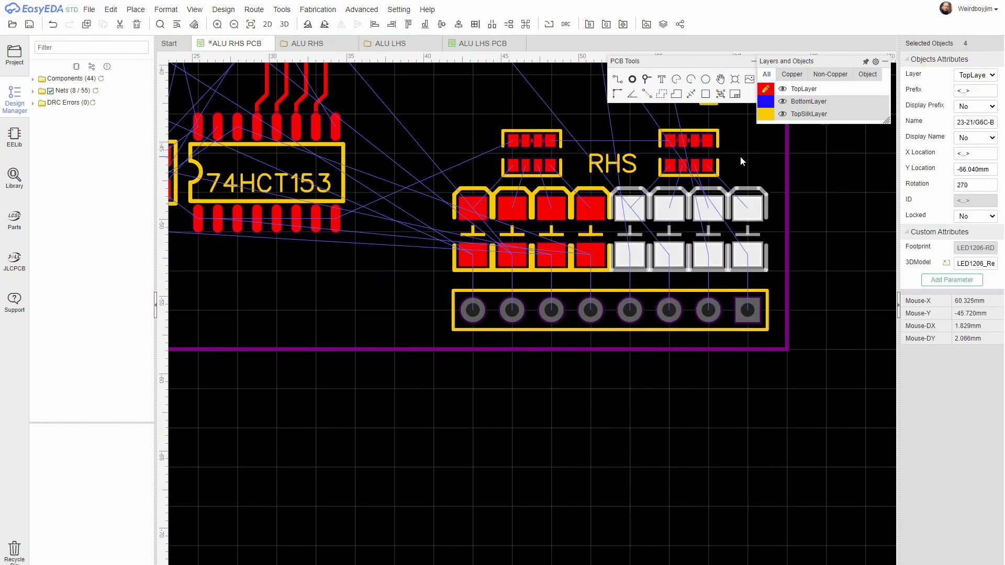
scroll(740, 157, "down", 3)
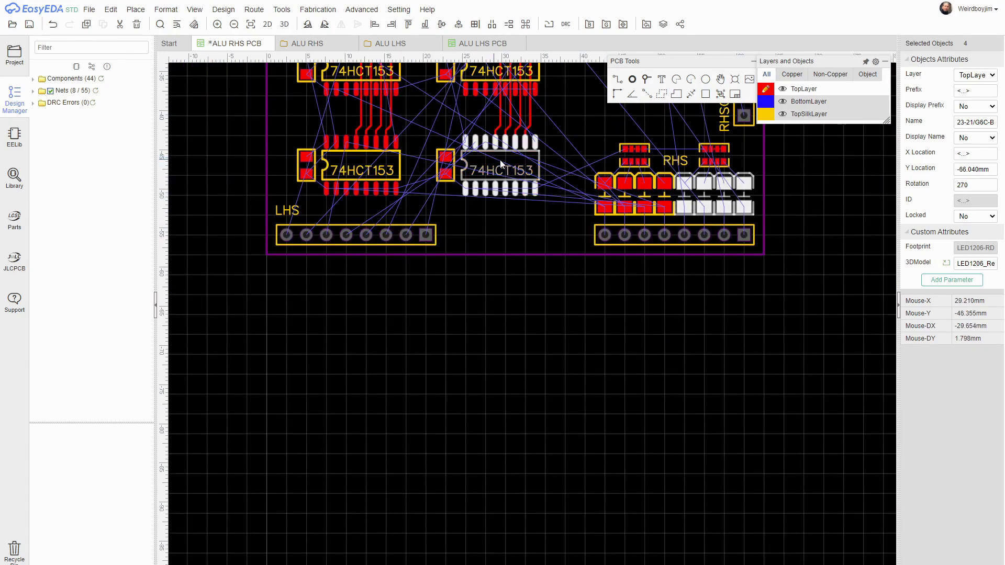
- Route top-layer tracks from the two RHS resistor arrays to the upper pads of the eight RHS LEDs
right_click_drag(579, 121, 578, 332)
left_click(610, 351)
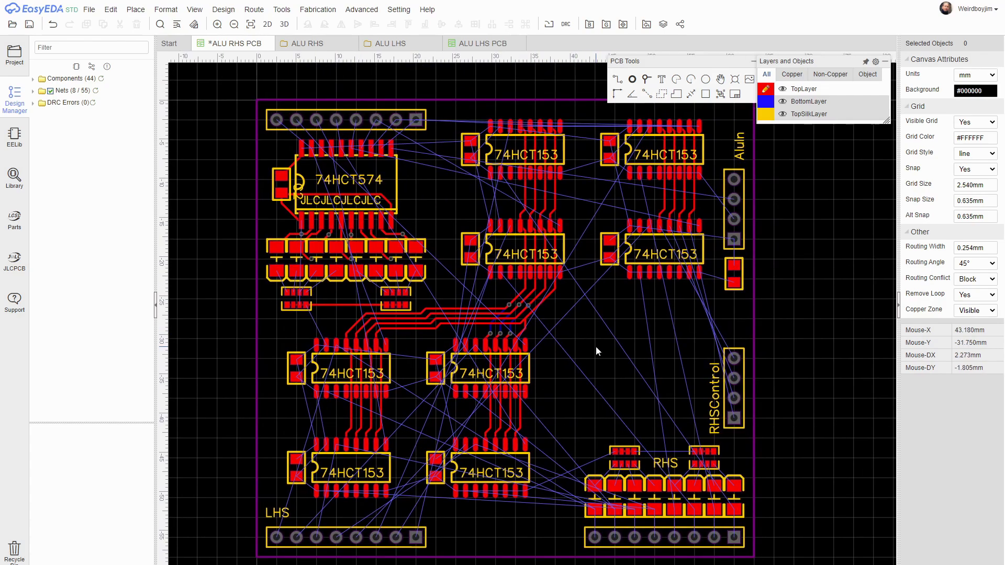
scroll(597, 352, "up", 5)
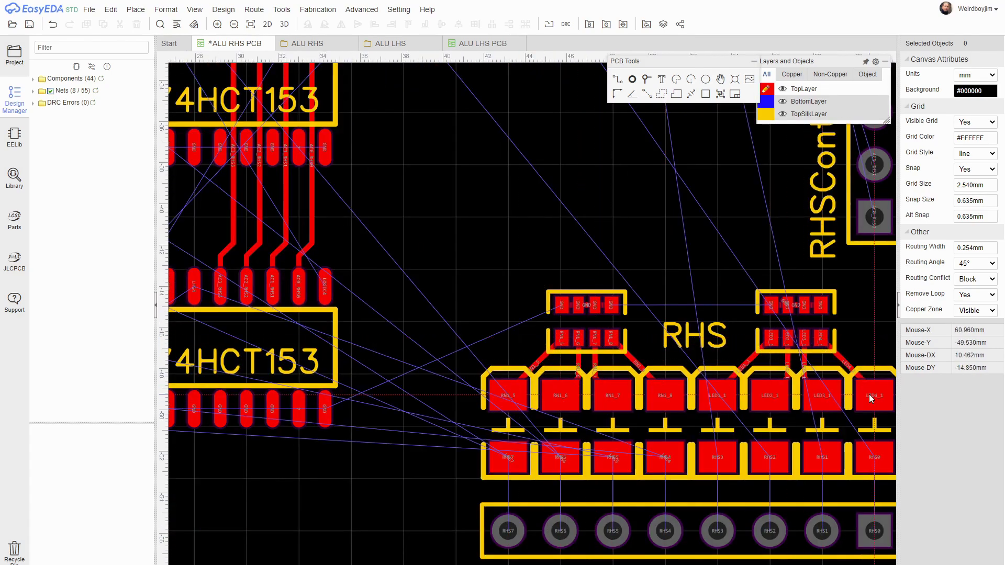
left_click(874, 396)
- Route straight tracks from the lower pads of the first RHS LEDs to the header pins below, undoing the accidental move
scroll(869, 396, "down", 2)
left_click(779, 282)
left_click(778, 337)
left_click_drag(621, 277, 662, 474)
key("ctrl+z")
scroll(623, 301, "up", 1)
left_click(637, 240)
left_click(637, 313)
- Move three of the RHS LEDs away from their row and back into place above the header
left_click(585, 260)
left_click(533, 260, "ctrl")
left_click(482, 260, "ctrl")
left_click_drag(483, 260, 442, 509)
left_click_drag(567, 447, 607, 198)
- Route the remaining RHS LEDs to their resistor array and to the matching RHS header pins
scroll(569, 199, "up", 2)
left_click(566, 88)
left_click(591, 160)
left_click(591, 254)
left_click(591, 357)
left_click(518, 253)
left_click(519, 356)
left_click(445, 253)
left_click(448, 356)
- Route the 74HCT574's LEDs to their resistor arrays and its upper-row pads to the LOGIC0 to LOGIC7 header pins
scroll(453, 356, "down", 7)
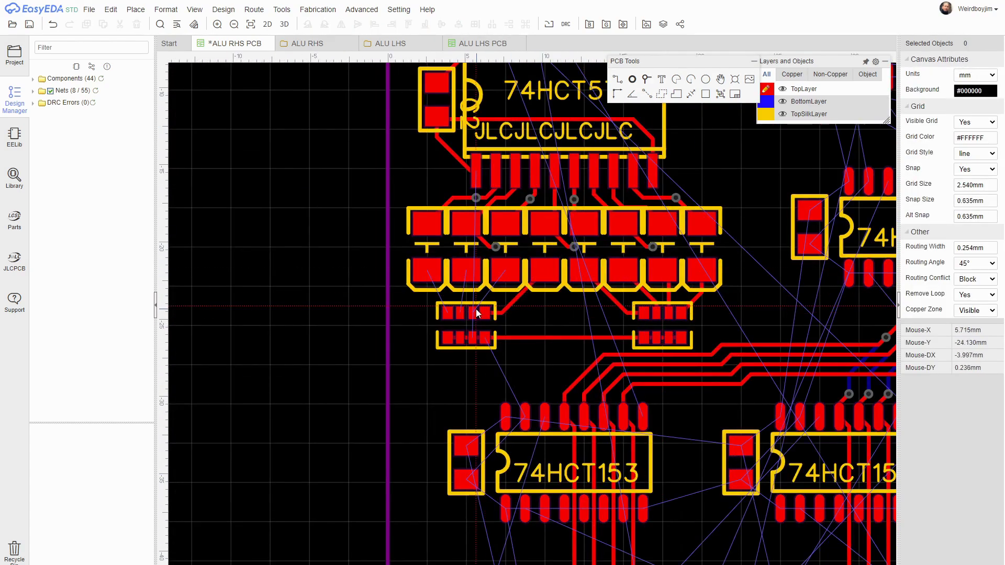
scroll(619, 277, "down", 2)
scroll(644, 287, "up", 3)
left_click(605, 328)
left_click(670, 253)
left_click(578, 327)
left_click(618, 252)
left_click(551, 327)
left_click(565, 252)
left_click(526, 327)
left_click(512, 252)
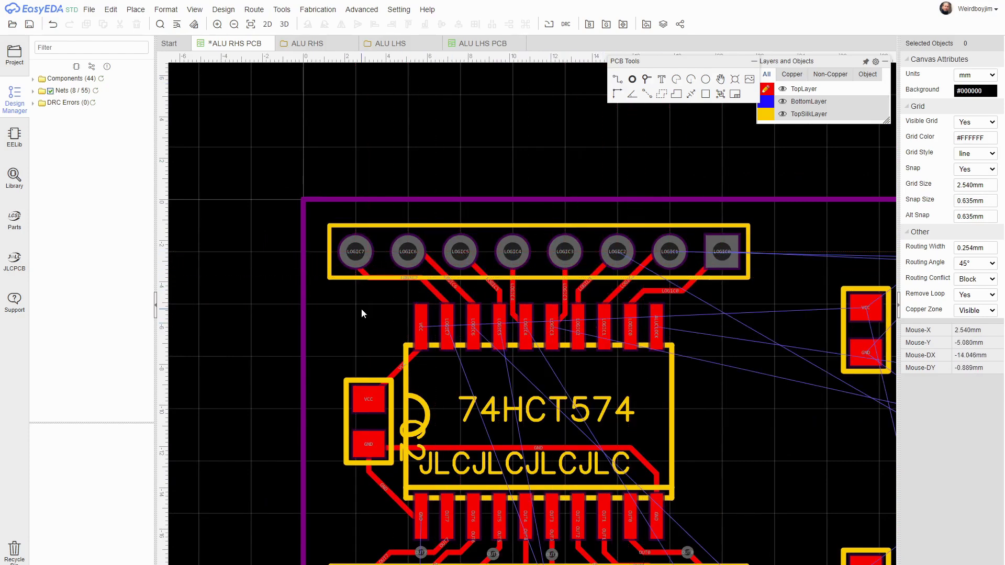
- Save the ALU RHS PCB and switch to the ALU RHS schematic
scroll(361, 313, "down", 2)
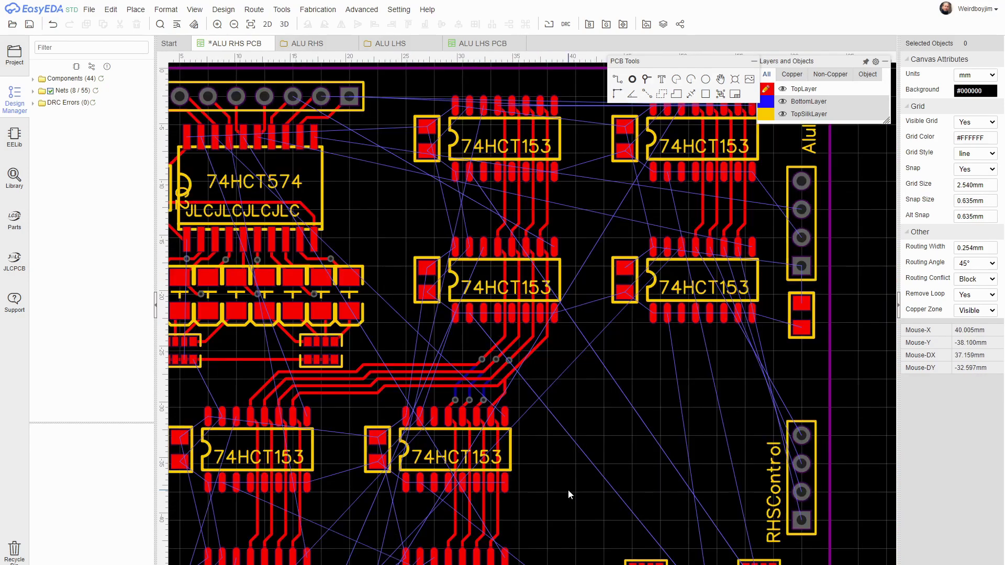
key("ctrl+s")
left_click(307, 43)
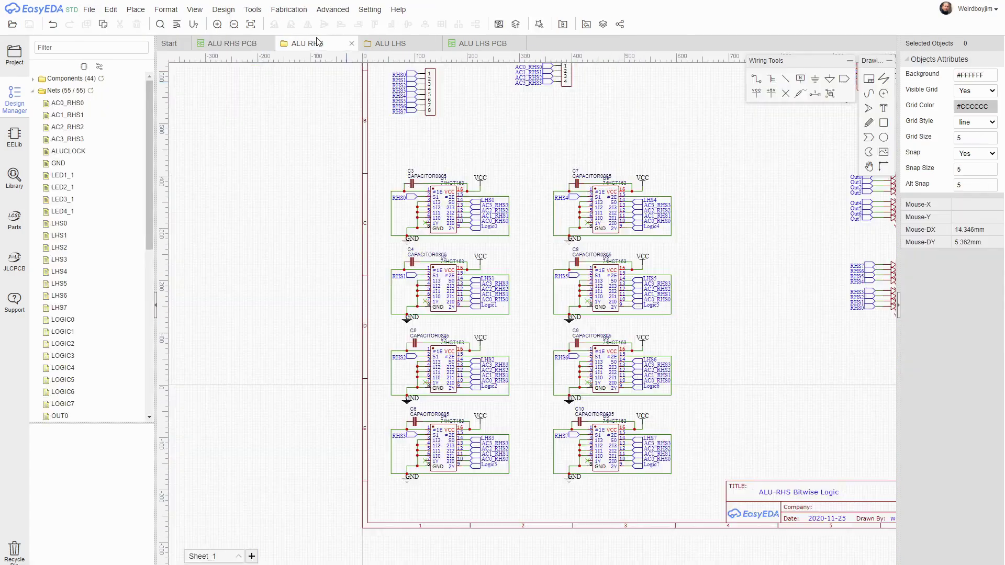
- Rename the output net ports of the eight 74HCT153 chips as Out0 through Out7
right_click_drag(655, 149, 597, 147)
left_click(420, 228)
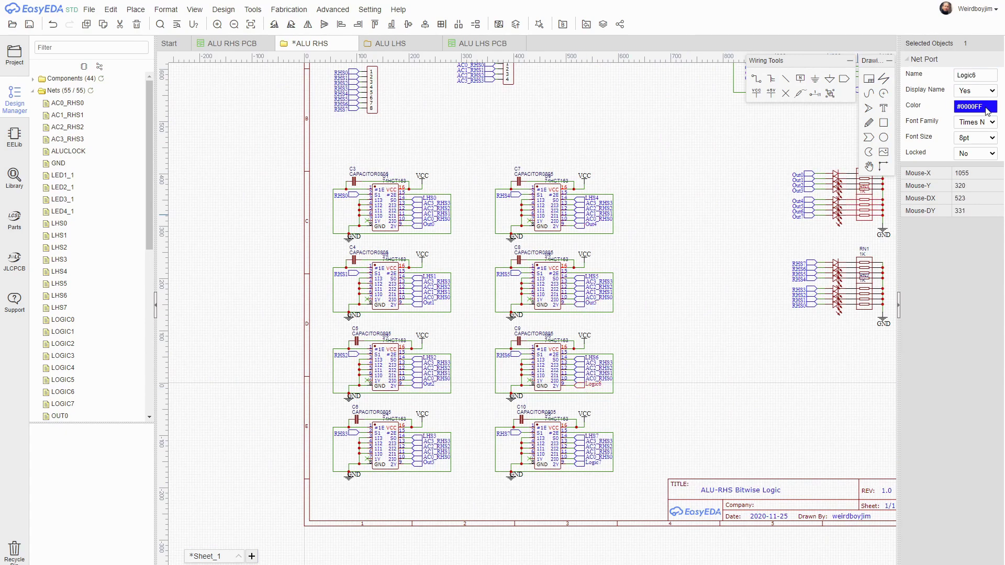
double_click(966, 76)
type("Out7")
left_click(680, 153)
- Save the schematic and update the PCB with the renamed nets
scroll(524, 136, "down", 1)
right_click_drag(434, 118, 426, 319)
key("ctrl+s")
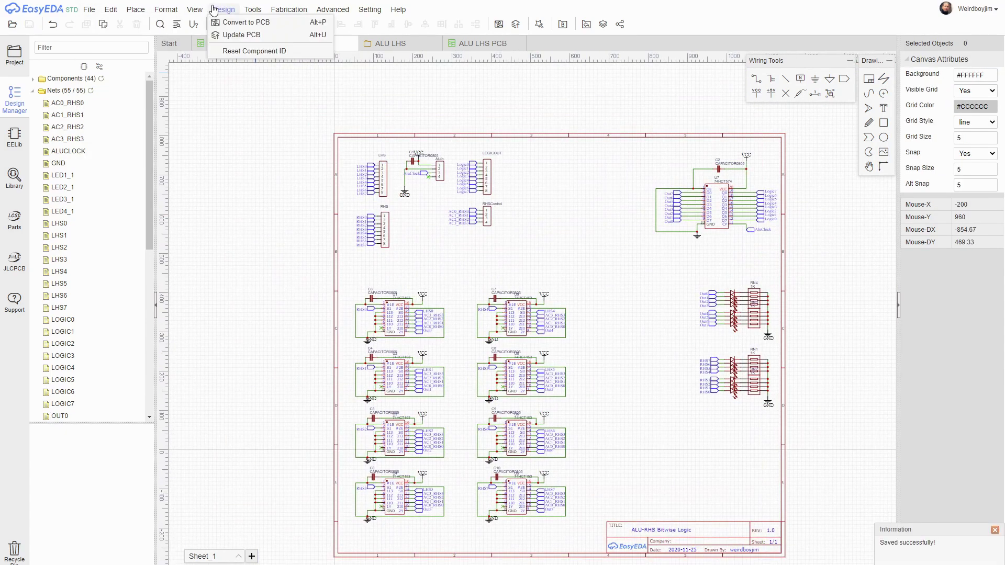
left_click(516, 24)
left_click(593, 419)
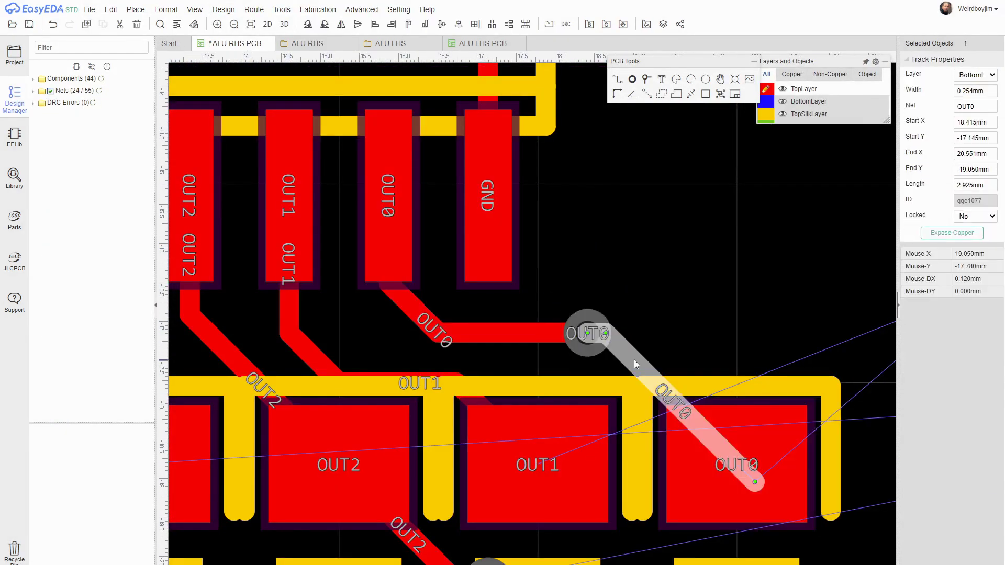
- Reroute the OUT0 connection from the 74HCT574 to its LED on the top layer without a via, and save the board
left_click(744, 434)
scroll(689, 310, "down", 6)
right_click_drag(761, 236, 229, 316)
right_click_drag(707, 538, 633, 322)
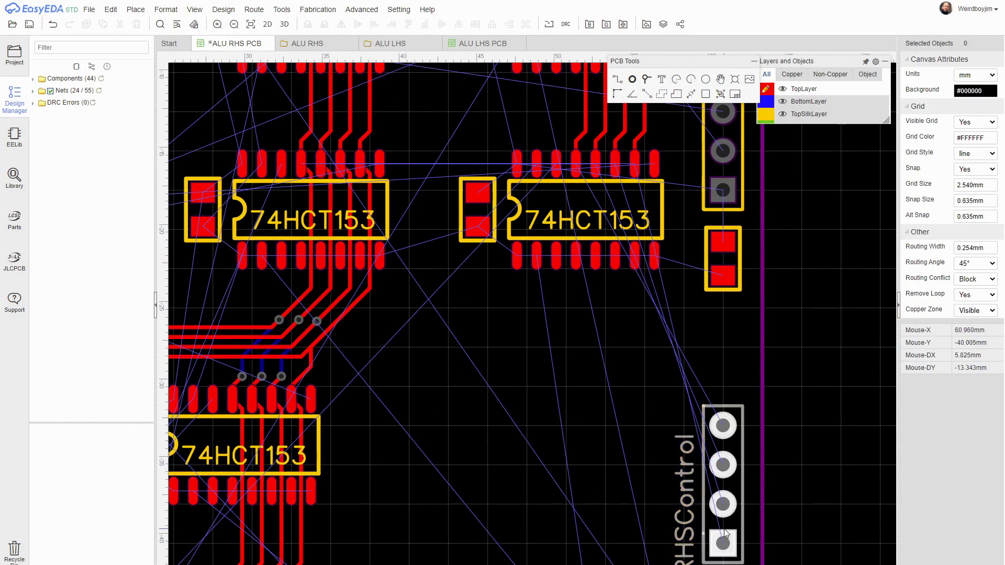
scroll(610, 441, "down", 3)
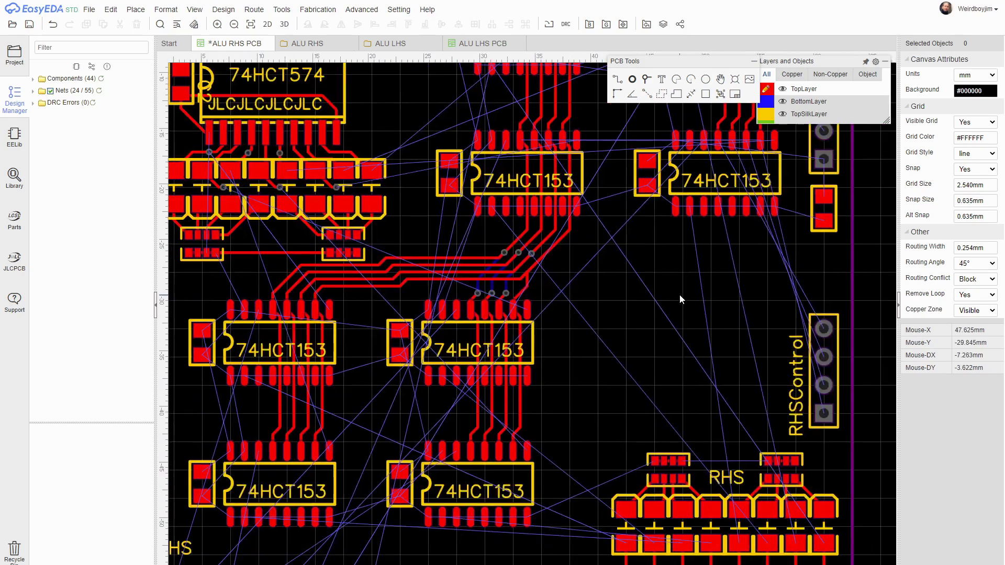
scroll(652, 316, "down", 1)
key("ctrl+s")
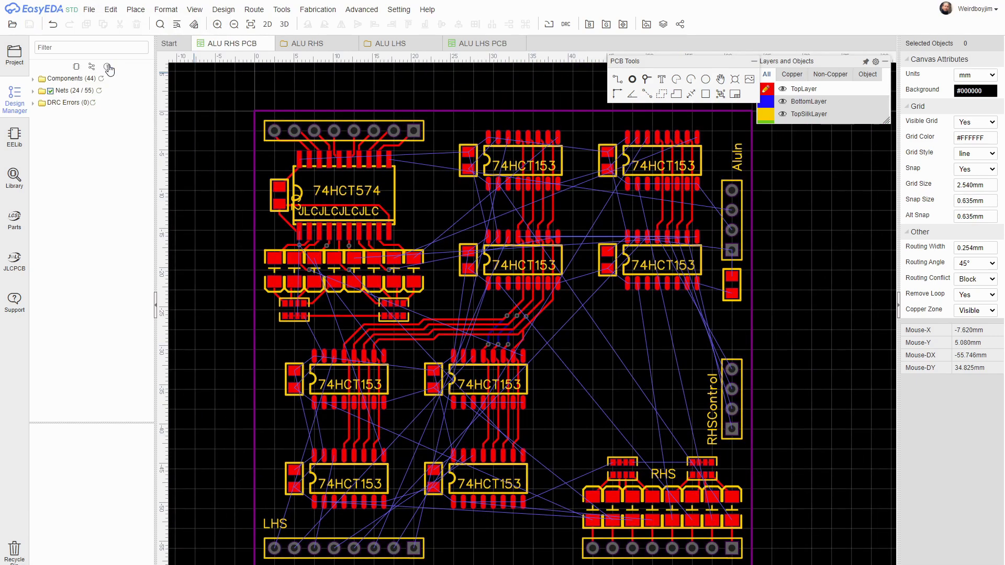
- Route 0.5 mm tracks from the AluIn header's square pin to its capacitor and from the upper 74HCT153 capacitors to their chips' VCC pads
scroll(711, 189, "up", 4)
right_click_drag(769, 233, 720, 197)
left_click(617, 80)
left_click(716, 314)
left_click(716, 384)
left_click_drag(974, 91, 953, 113)
type("0.5")
left_click(520, 143)
left_click(572, 104)
right_click_drag(172, 361, 544, 498)
right_click_drag(235, 361, 617, 187)
left_click(451, 161)
- Route 0.5 mm tracks from the VCC pads of the lower four decoupling capacitors to their 74HCT153 chips
scroll(510, 441, "down", 1)
right_click_drag(510, 441, 406, 113)
left_click(613, 199)
left_click(652, 168)
right_click(630, 134)
left_click(613, 394)
left_click(650, 366)
left_click(338, 395)
left_click(377, 366)
left_click(338, 199)
left_click(376, 169)
- Route 0.254 mm tracks from the GND pads of the lower four decoupling capacitors to their chips' GND pads
left_click(339, 232)
left_click(380, 261)
left_click(360, 252)
left_click_drag(977, 91, 954, 92)
type("0.254")
left_click(614, 232)
left_click(654, 262)
left_click(339, 429)
left_click(378, 458)
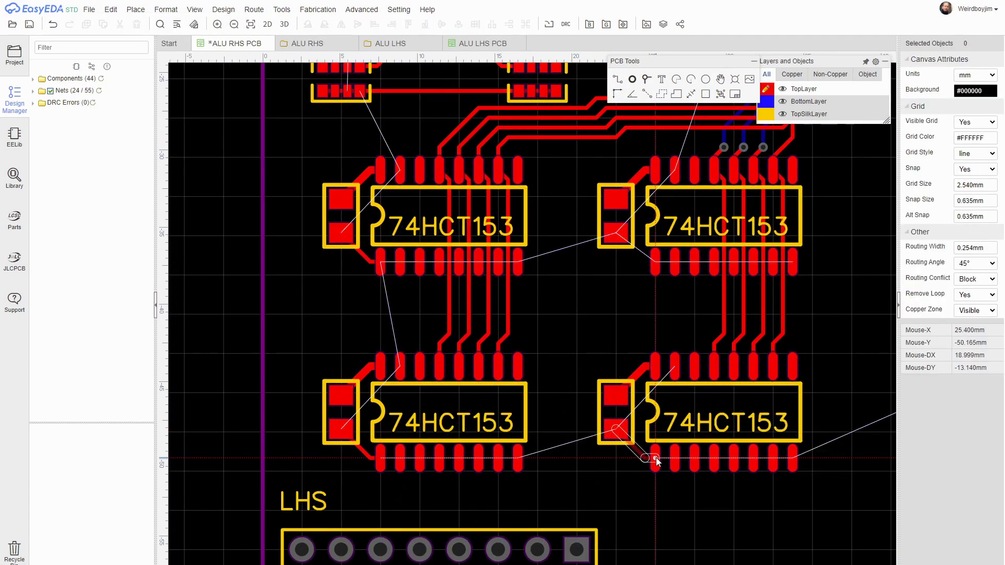
left_click(674, 367)
- Route the GND pads of the upper four decoupling capacitors to the GND pads of their 74HCT153 chips
scroll(674, 367, "down", 2)
right_click_drag(854, 207, 578, 488)
left_click(407, 241)
left_click(435, 261)
left_click(407, 382)
left_click(435, 403)
left_click(605, 382)
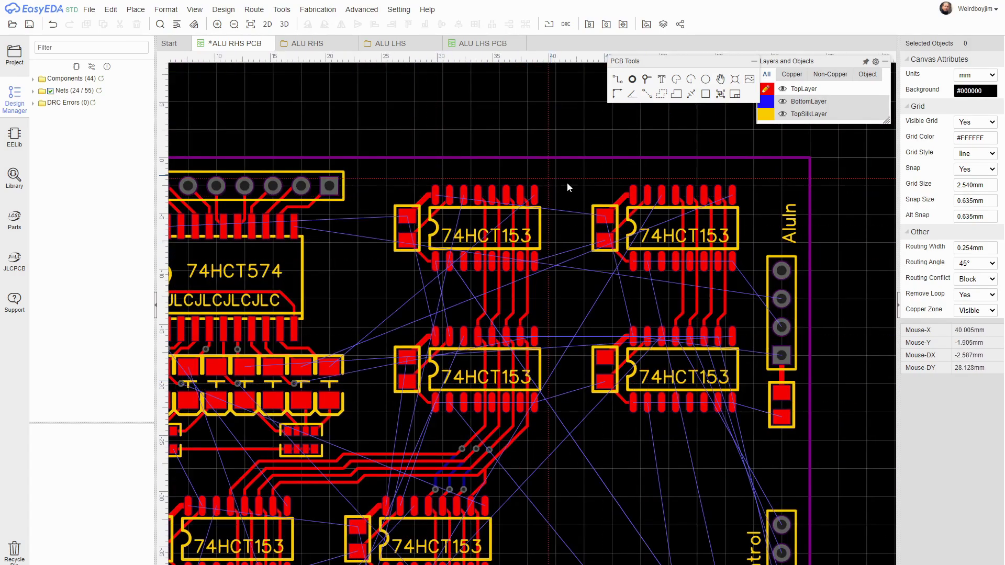
scroll(643, 450, "down", 3)
scroll(662, 340, "up", 4)
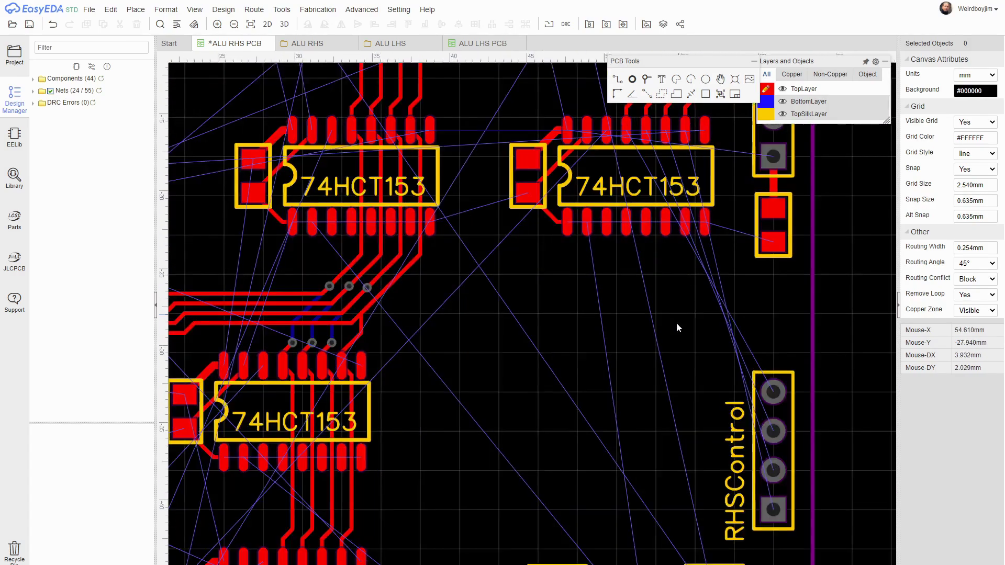